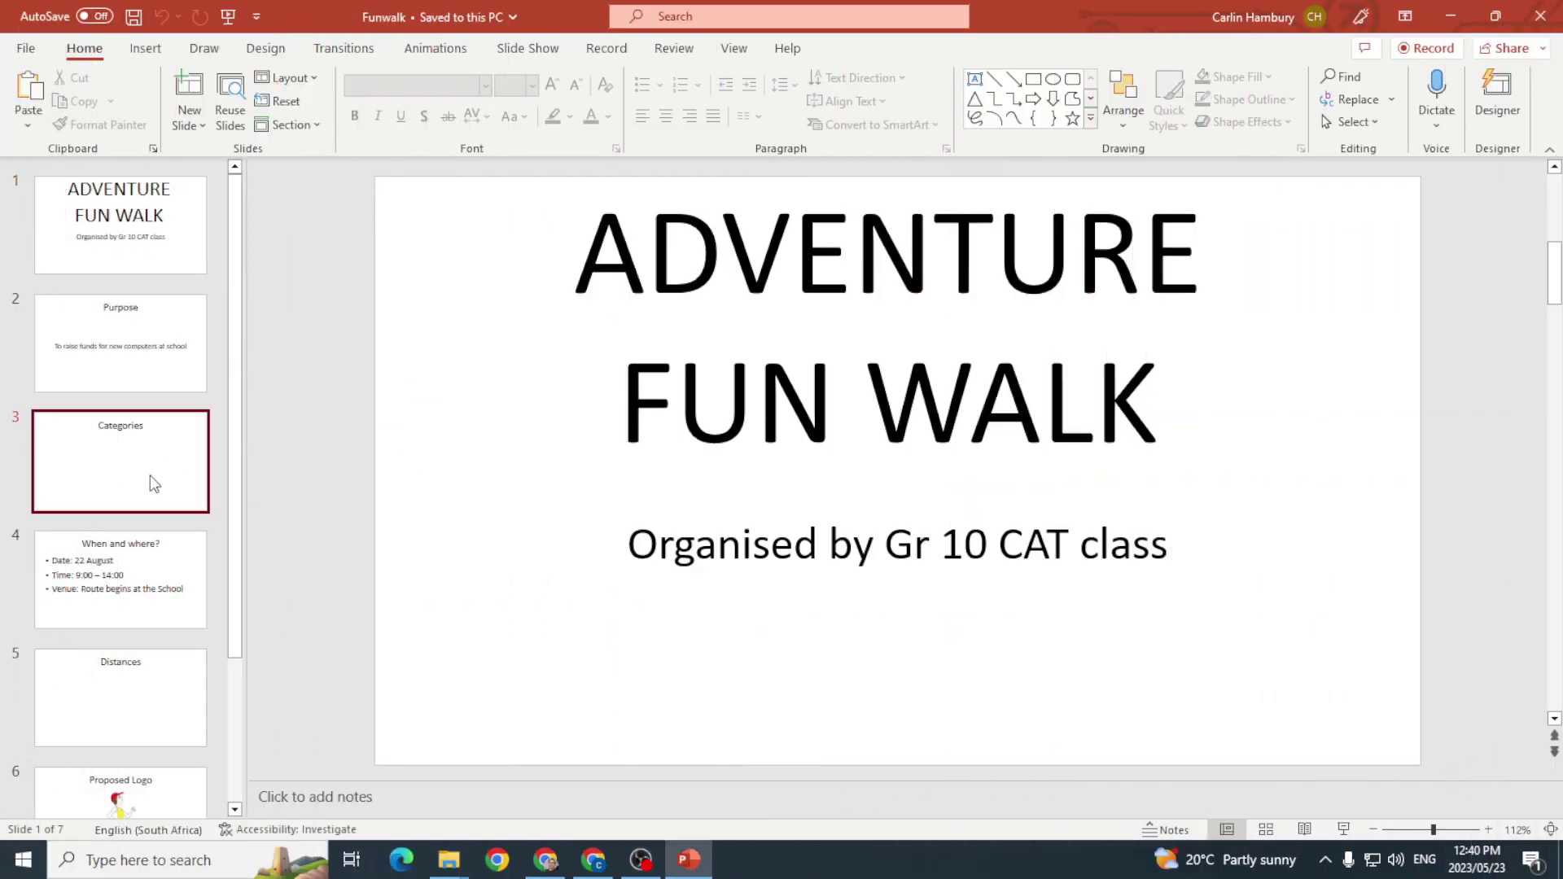
Color the ADVENTURE FUN WALK title Dark Blue, Text 2, Lighter 40%.
{"action": "left_click", "coordinate": [183, 348]}
{"action": "left_click_drag", "start_coordinate": [233, 336], "coordinate": [239, 538]}
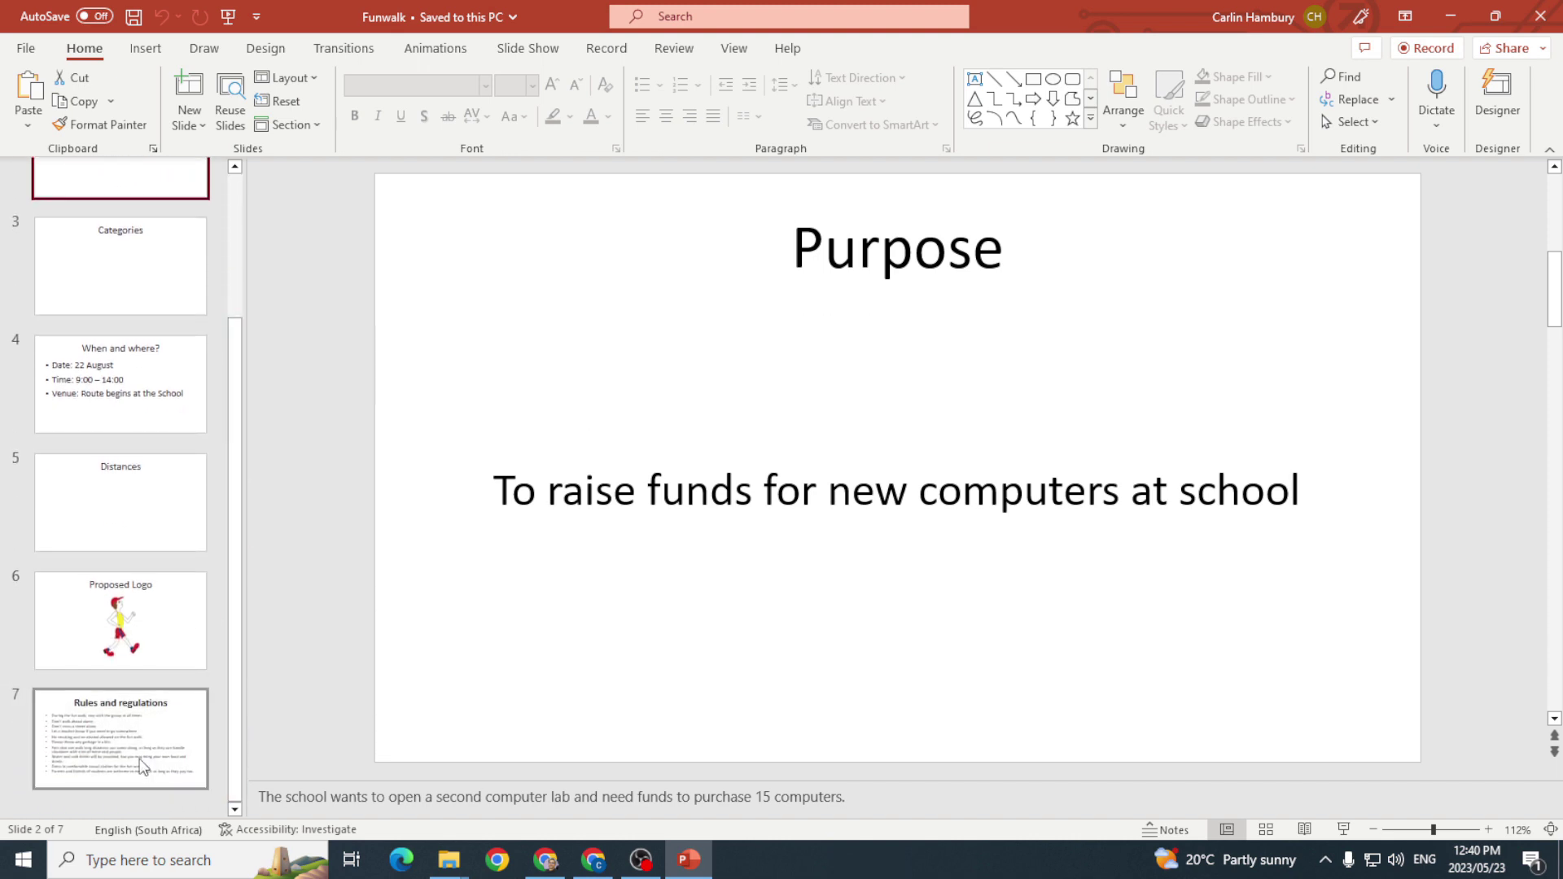
{"action": "key", "text": "End"}
{"action": "left_click_drag", "start_coordinate": [240, 668], "coordinate": [239, 476]}
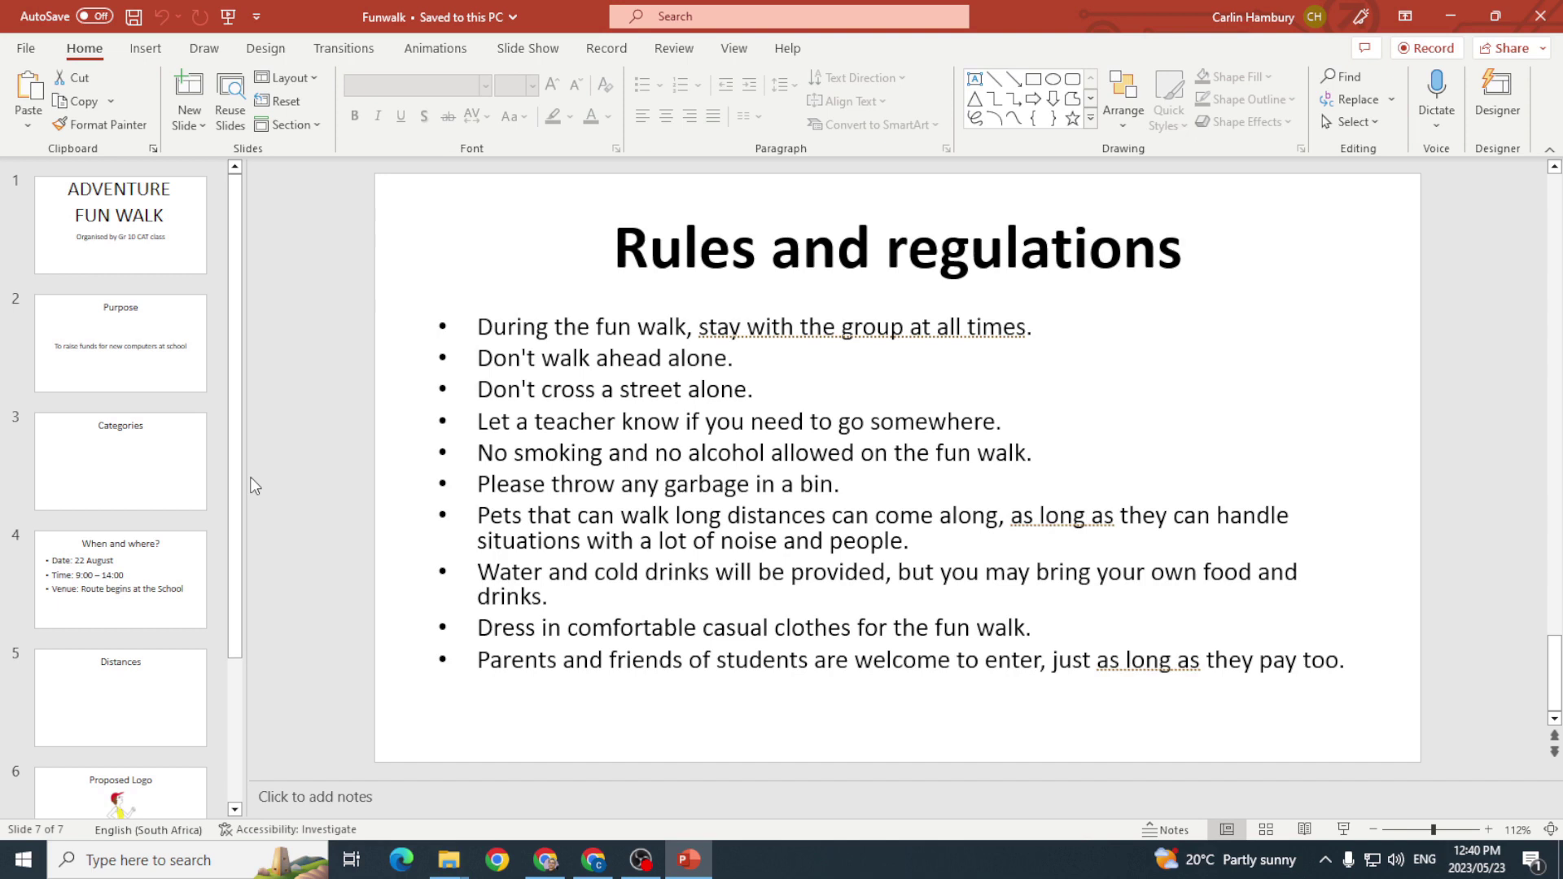
{"action": "left_click", "coordinate": [130, 225]}
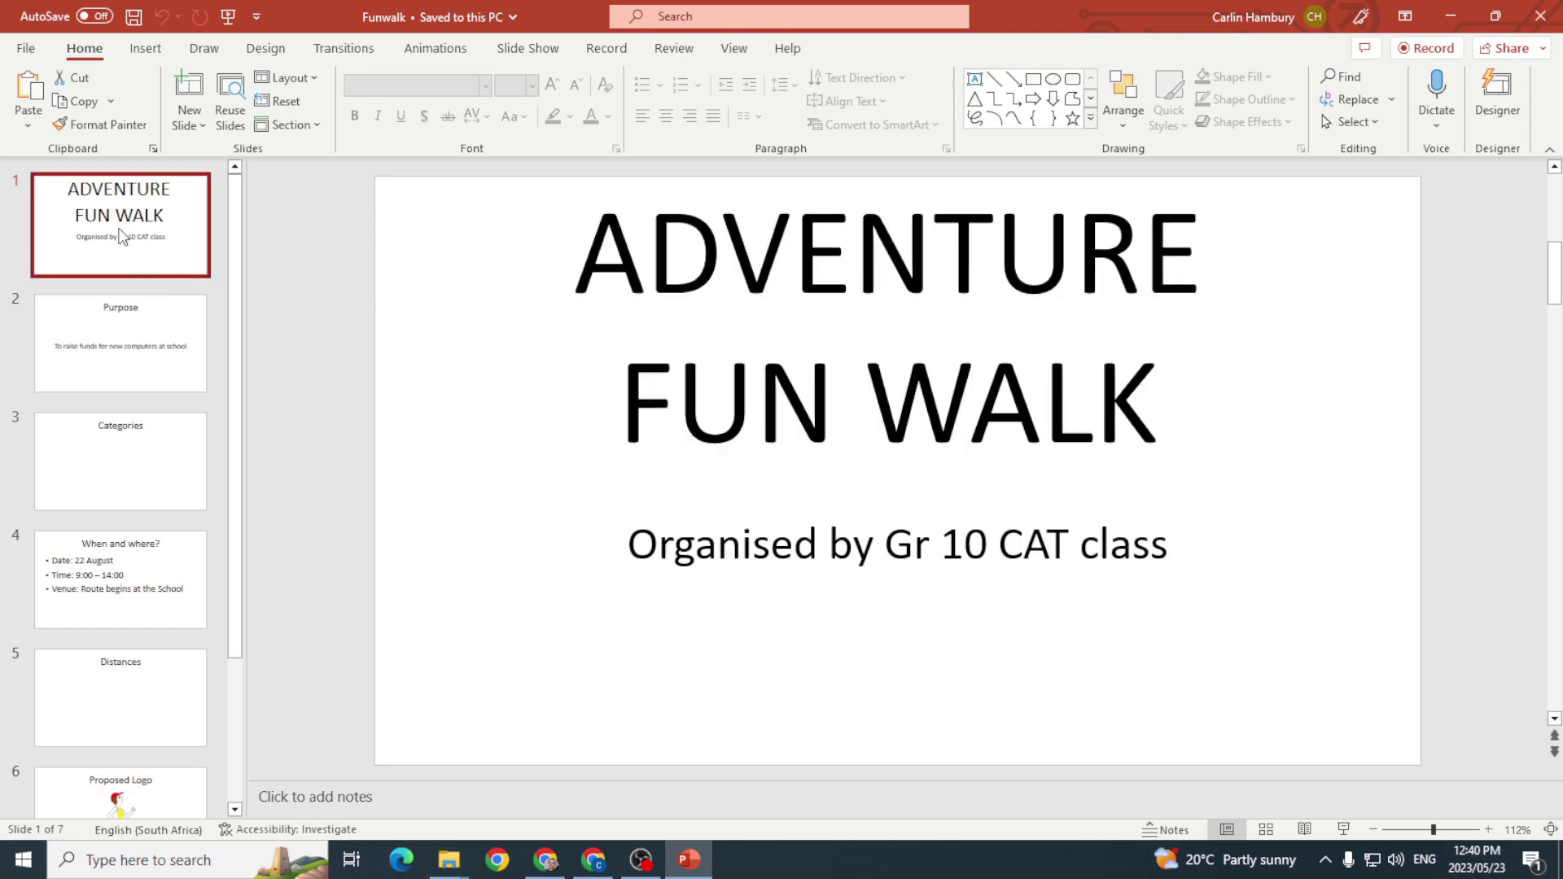
{"action": "left_click_drag", "start_coordinate": [584, 259], "coordinate": [1070, 387]}
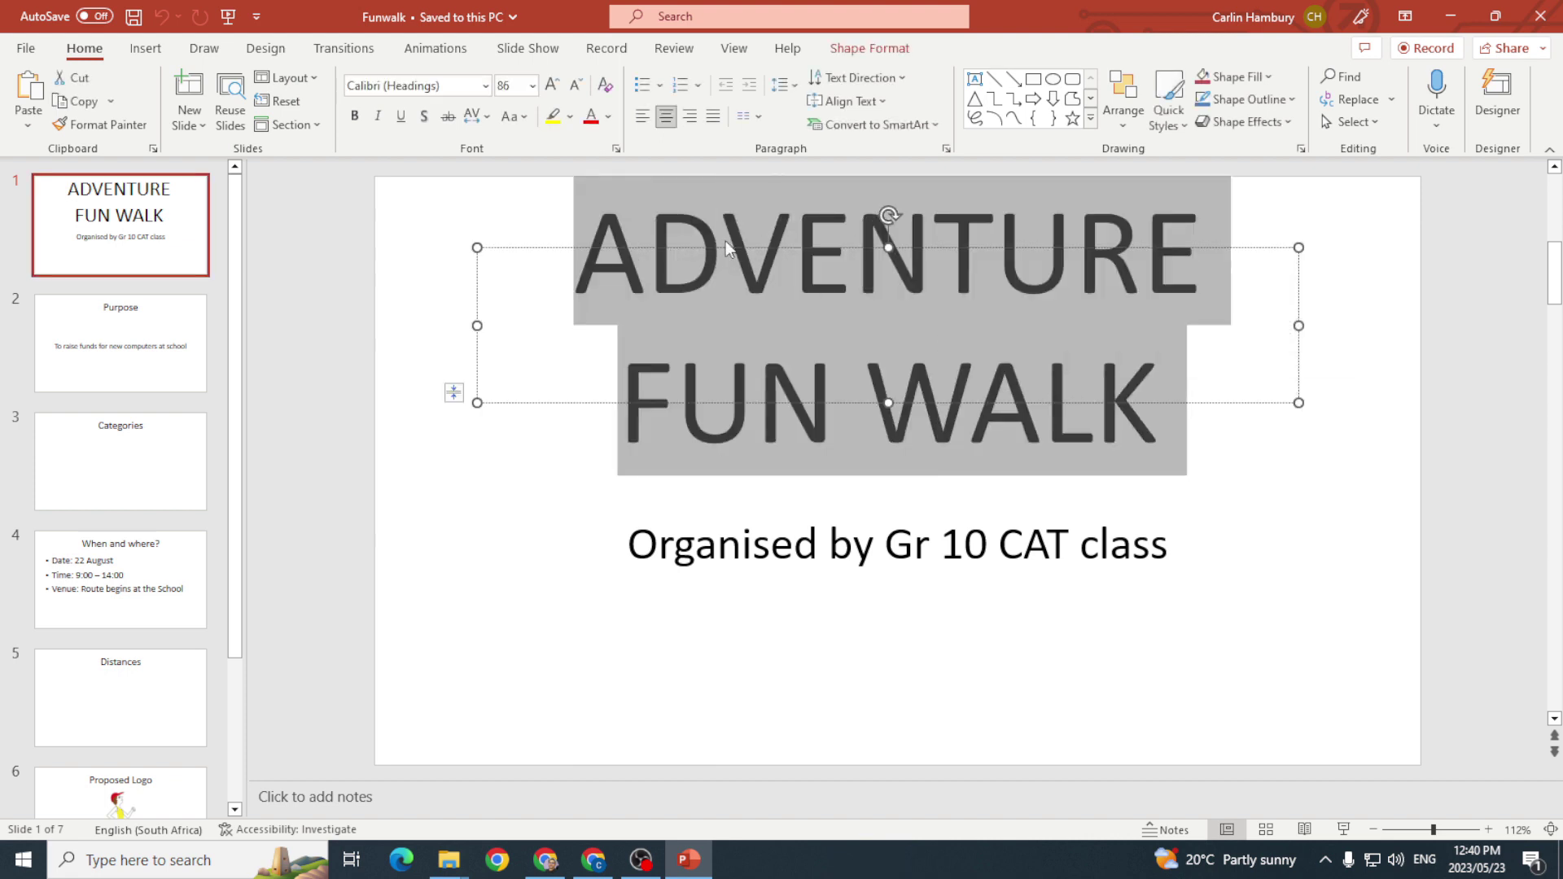
{"action": "left_click", "coordinate": [608, 117]}
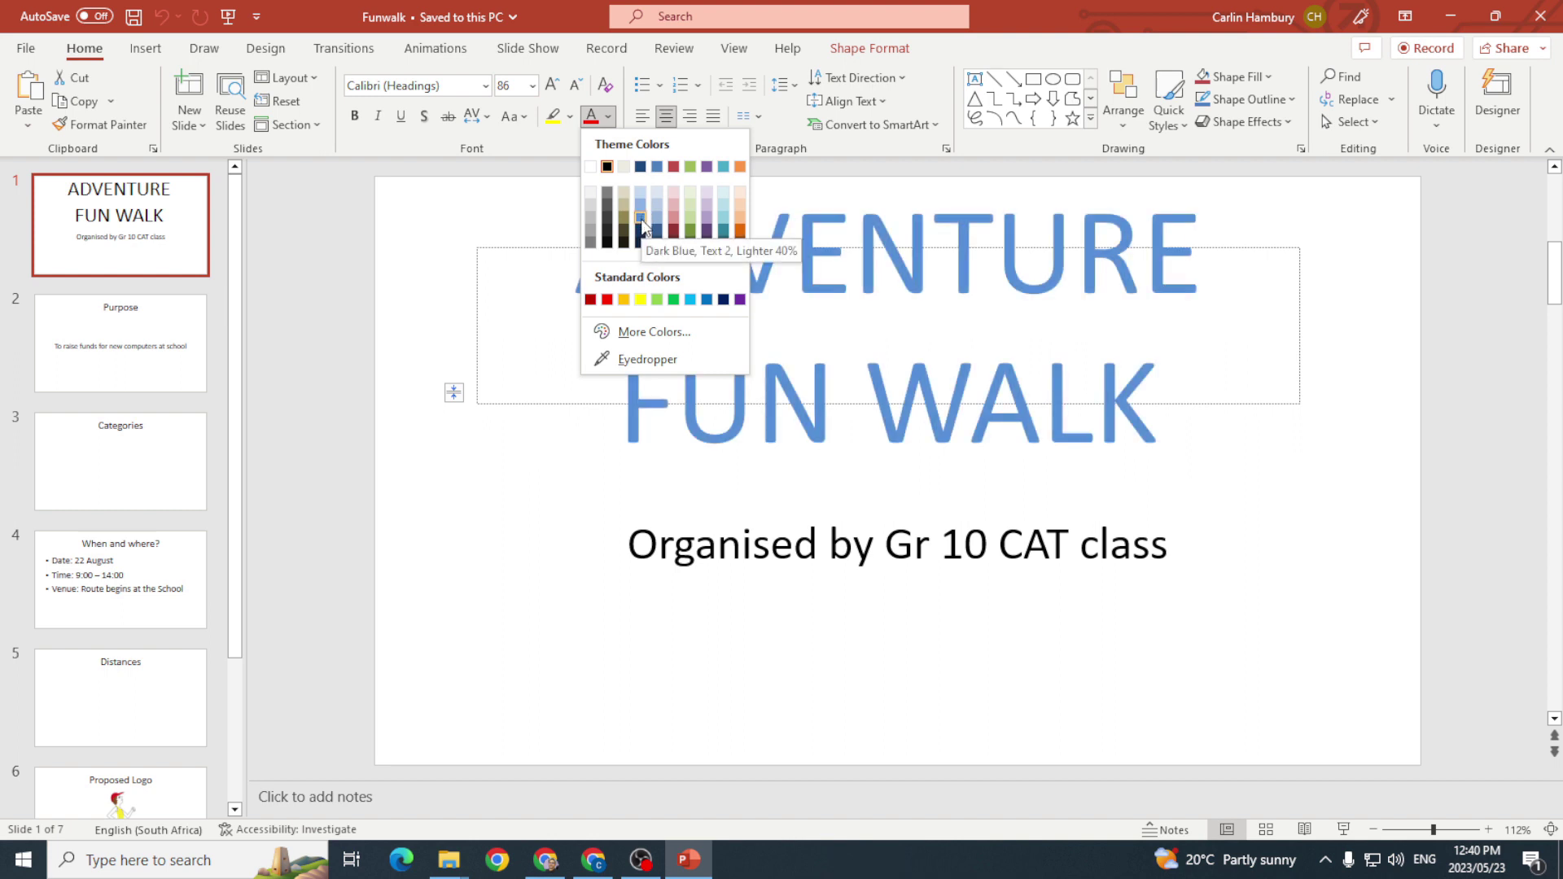
{"action": "left_click", "coordinate": [641, 228]}
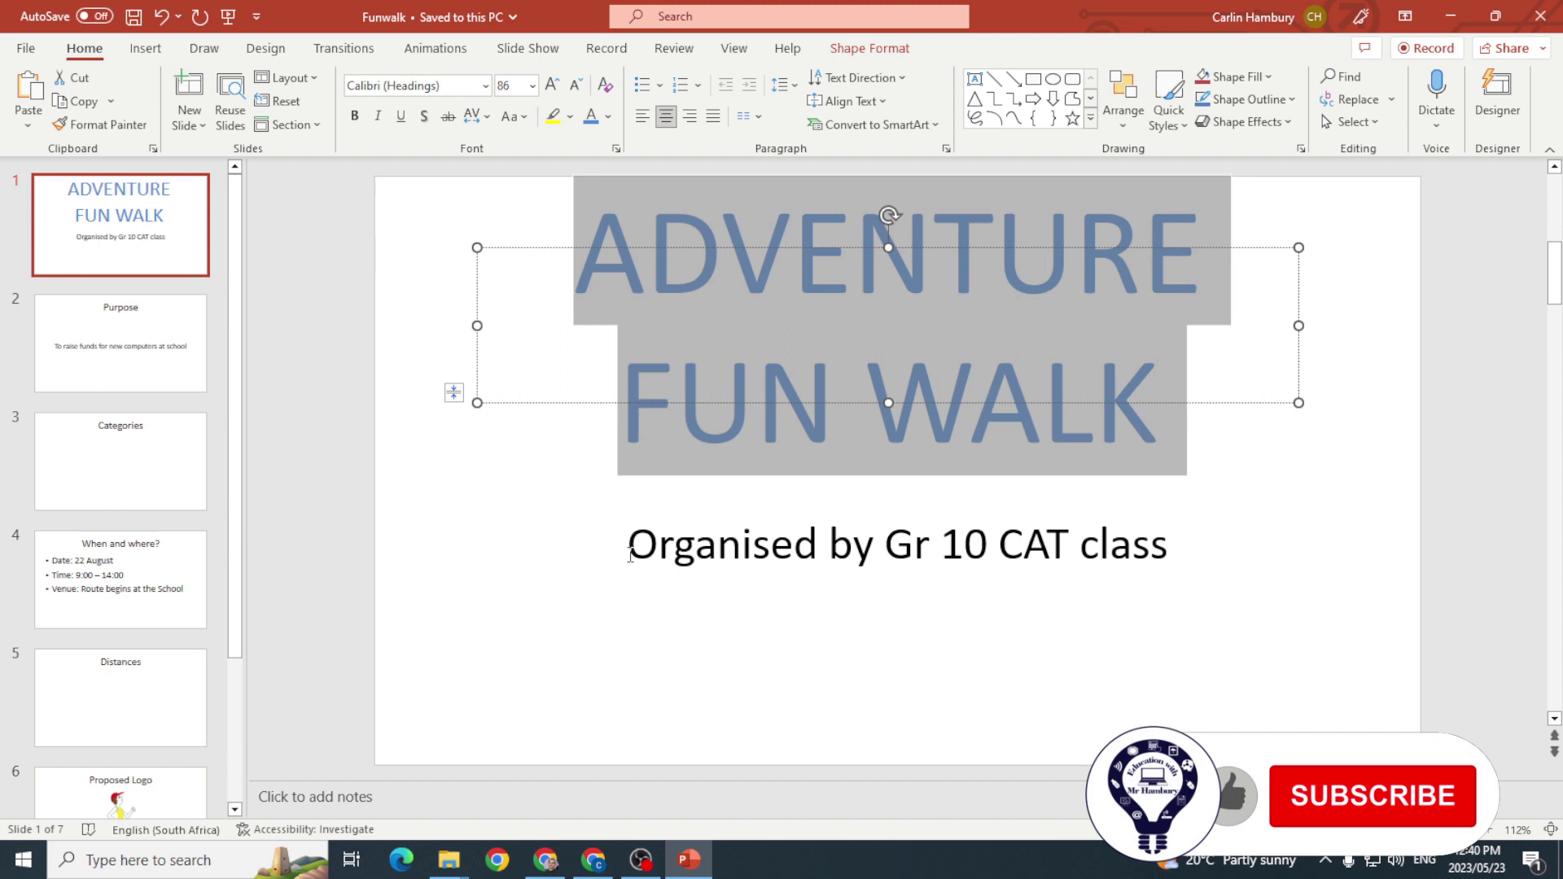
Italicize the 'Organised by Gr 10 CAT class' subtitle and select its whole textbox.
{"action": "left_click_drag", "start_coordinate": [629, 543], "coordinate": [1172, 547]}
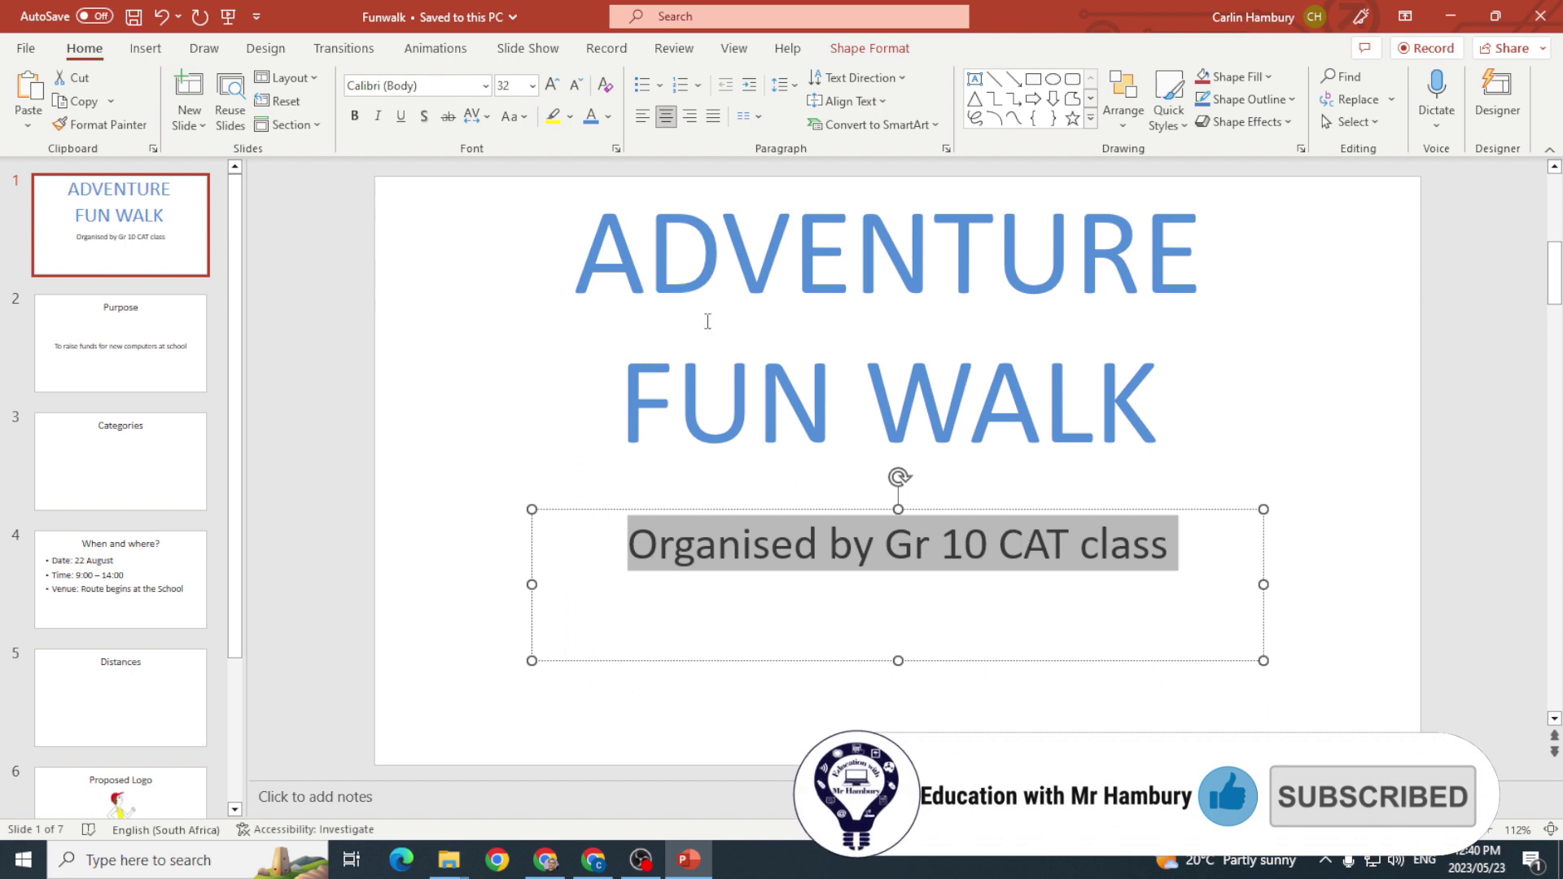
{"action": "left_click", "coordinate": [377, 116]}
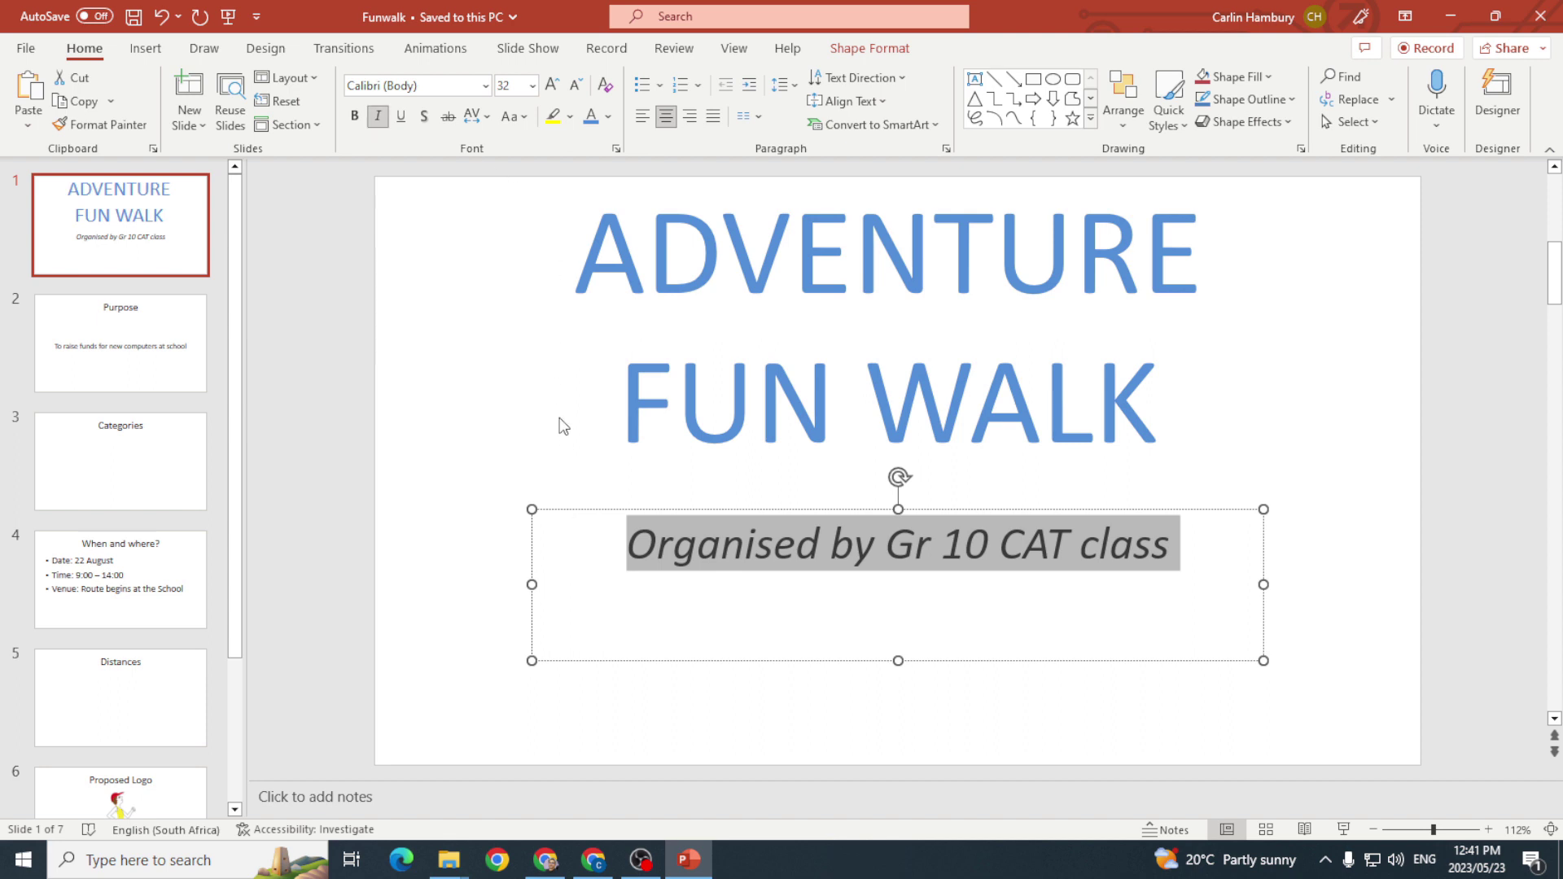
{"action": "left_click", "coordinate": [562, 511]}
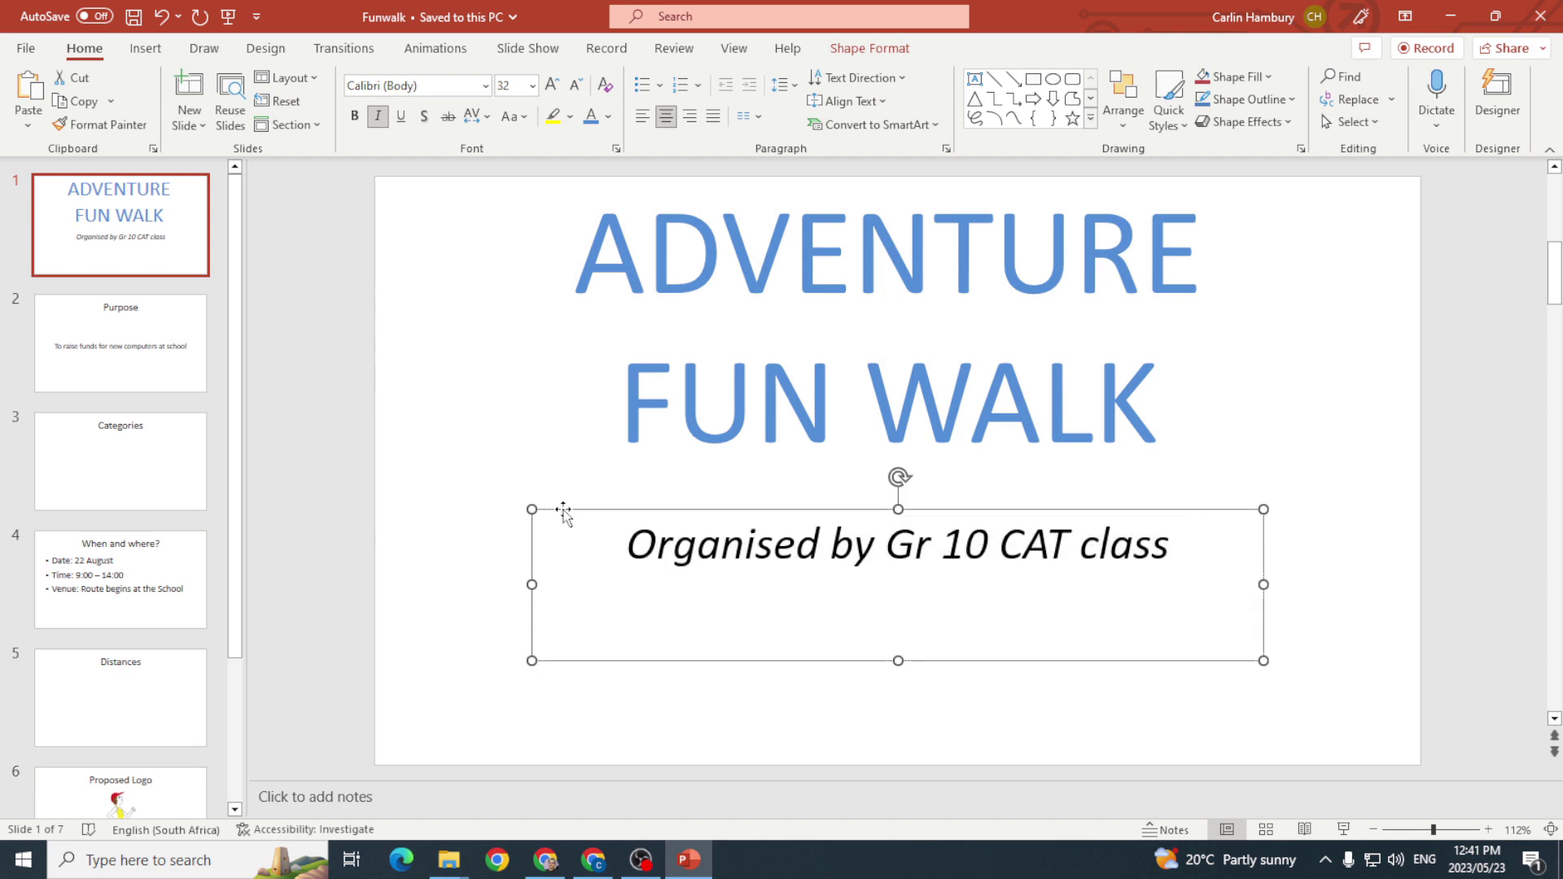
Fill the subtitle textbox with a light blue theme colour.
{"action": "left_click", "coordinate": [864, 49]}
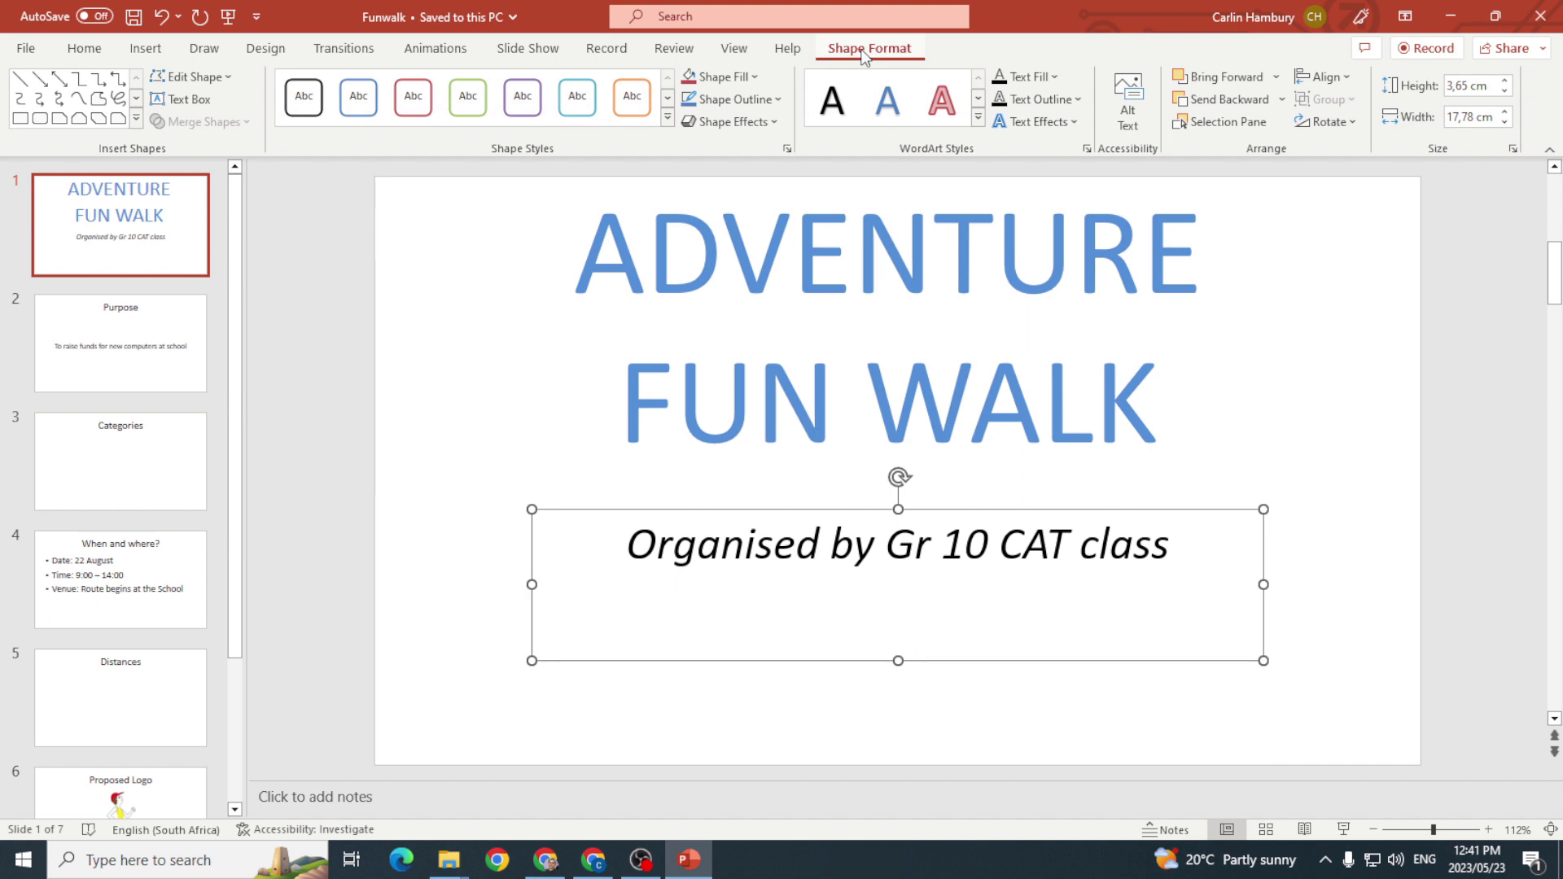
{"action": "left_click", "coordinate": [755, 76]}
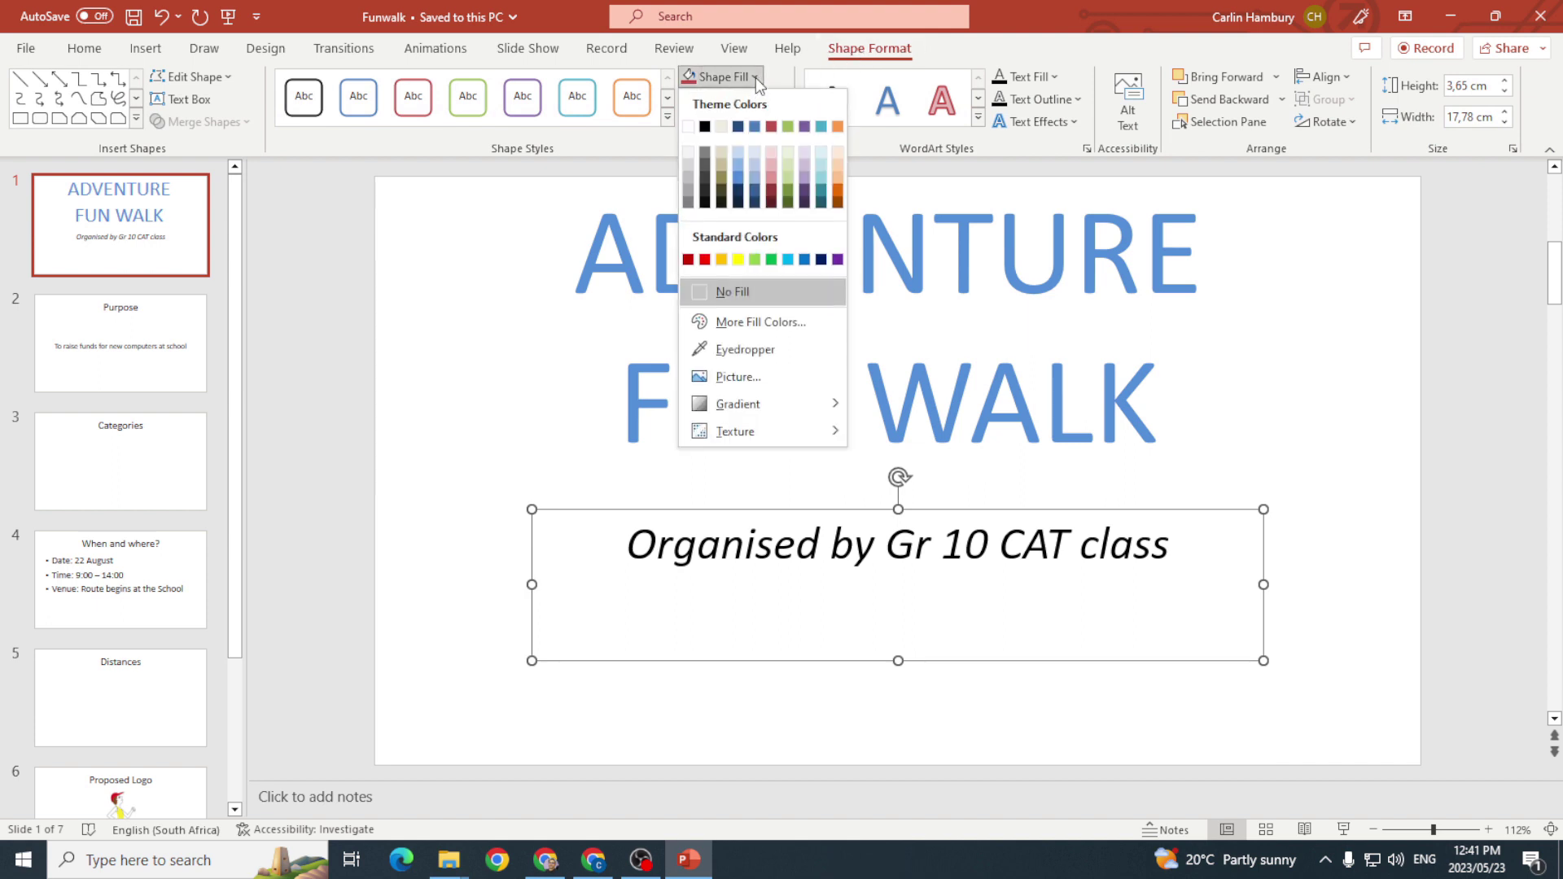
{"action": "left_click", "coordinate": [741, 161]}
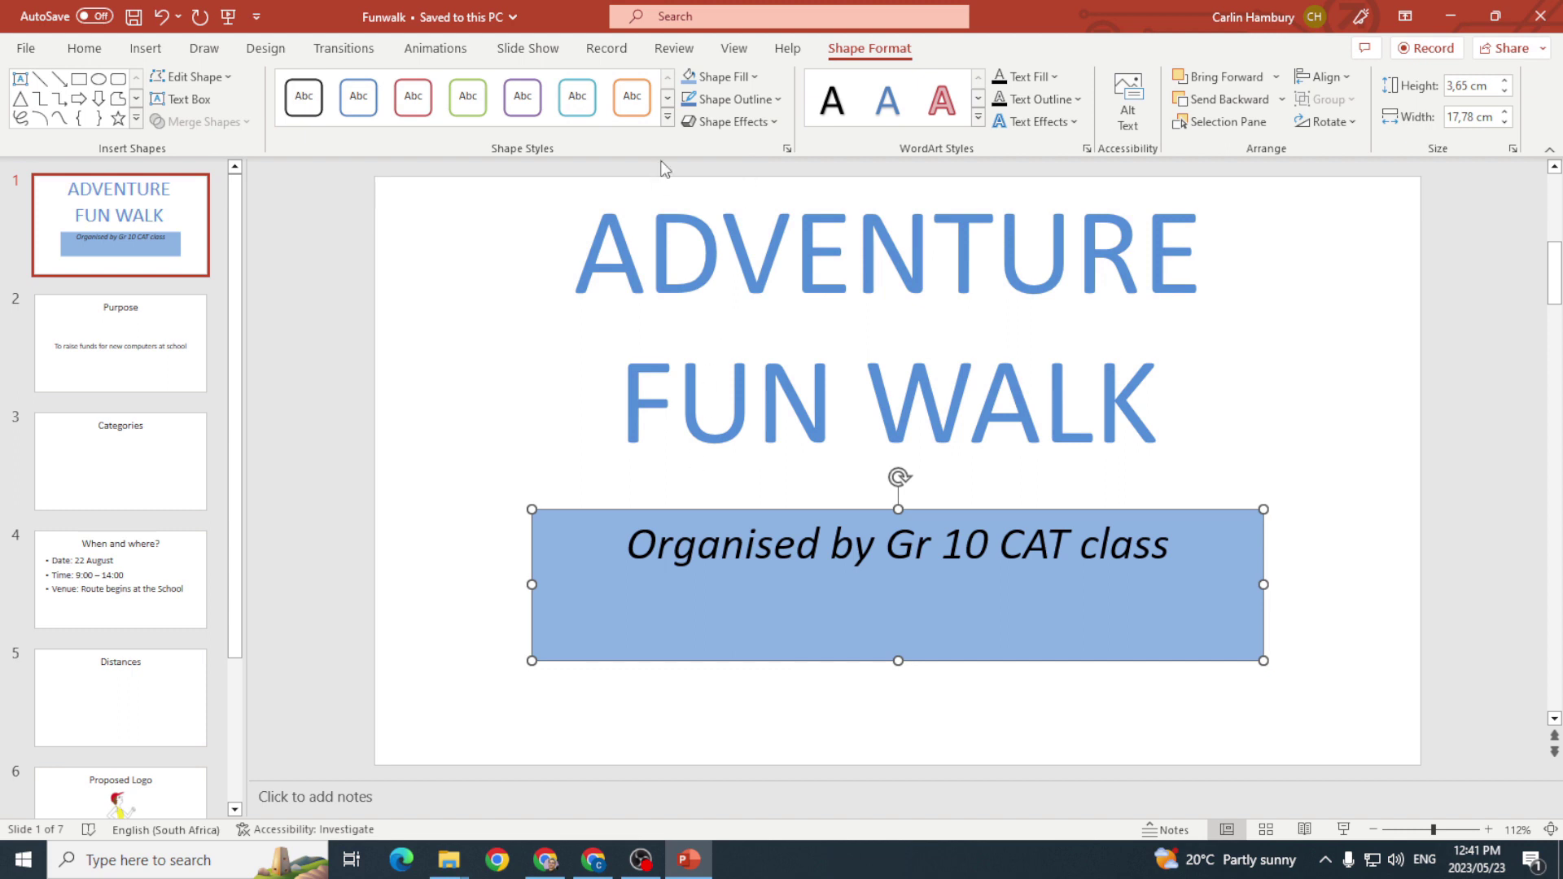
{"action": "left_click", "coordinate": [84, 48]}
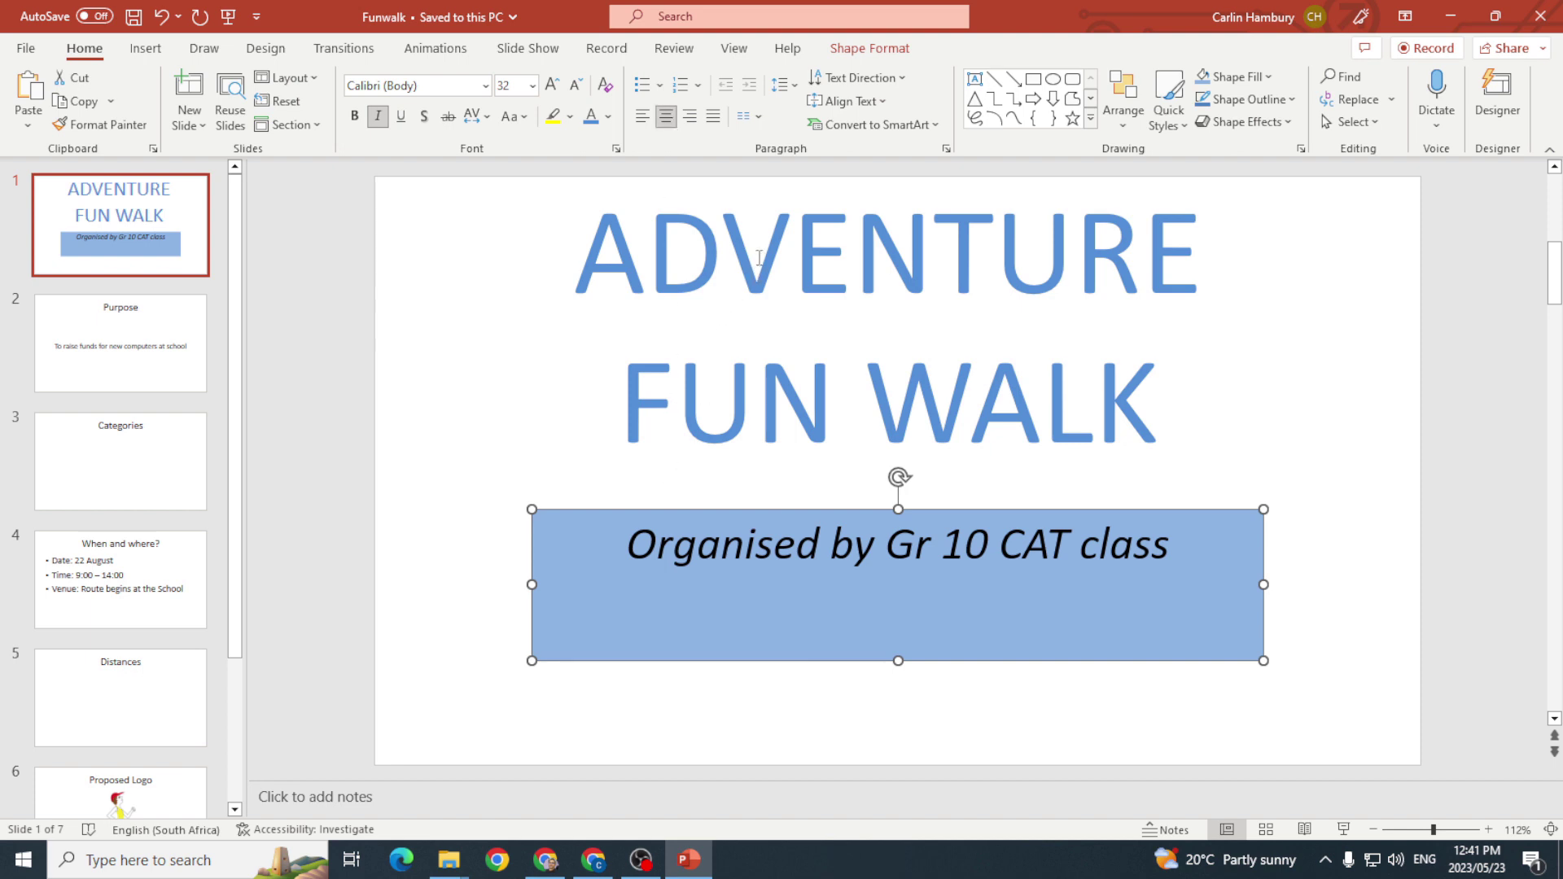
Middle-align the subtitle text in its box, then go to the Purpose slide.
{"action": "left_click", "coordinate": [848, 101]}
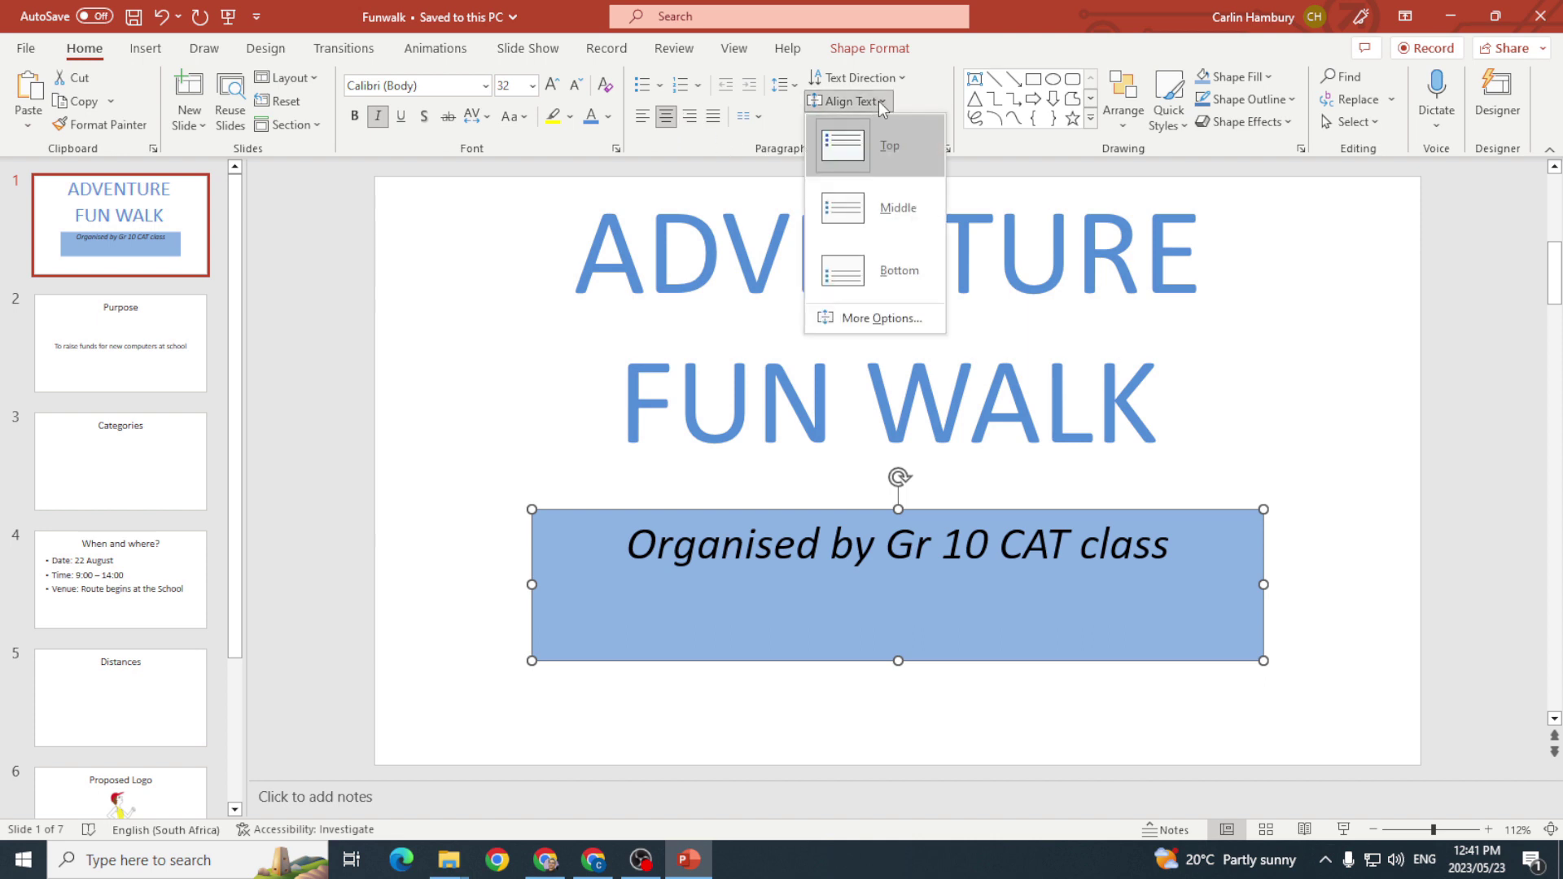
{"action": "left_click", "coordinate": [861, 214]}
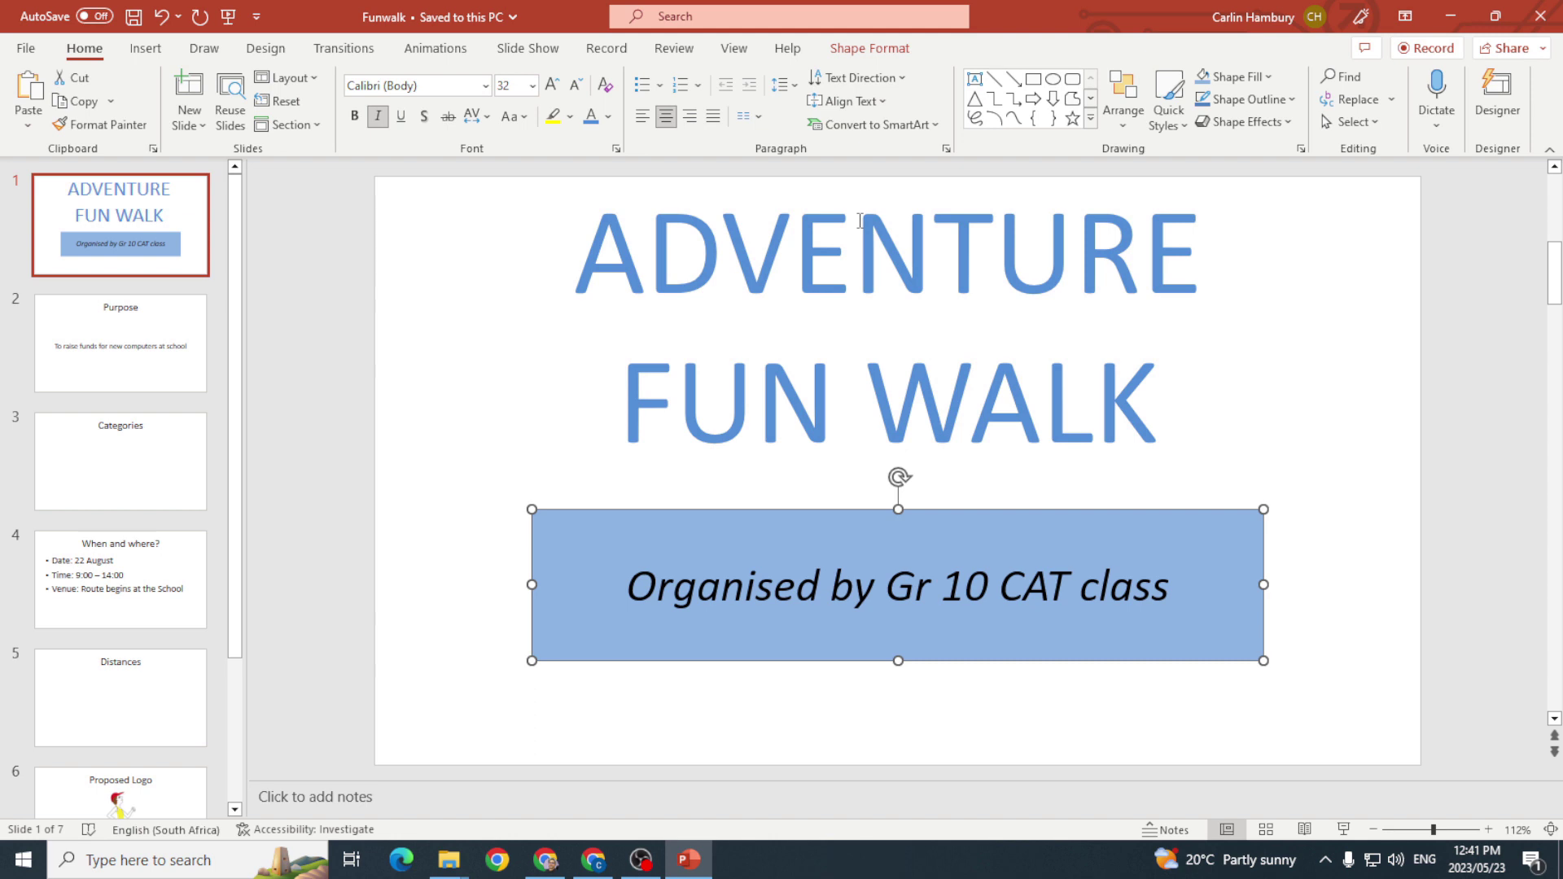
{"action": "left_click", "coordinate": [156, 346]}
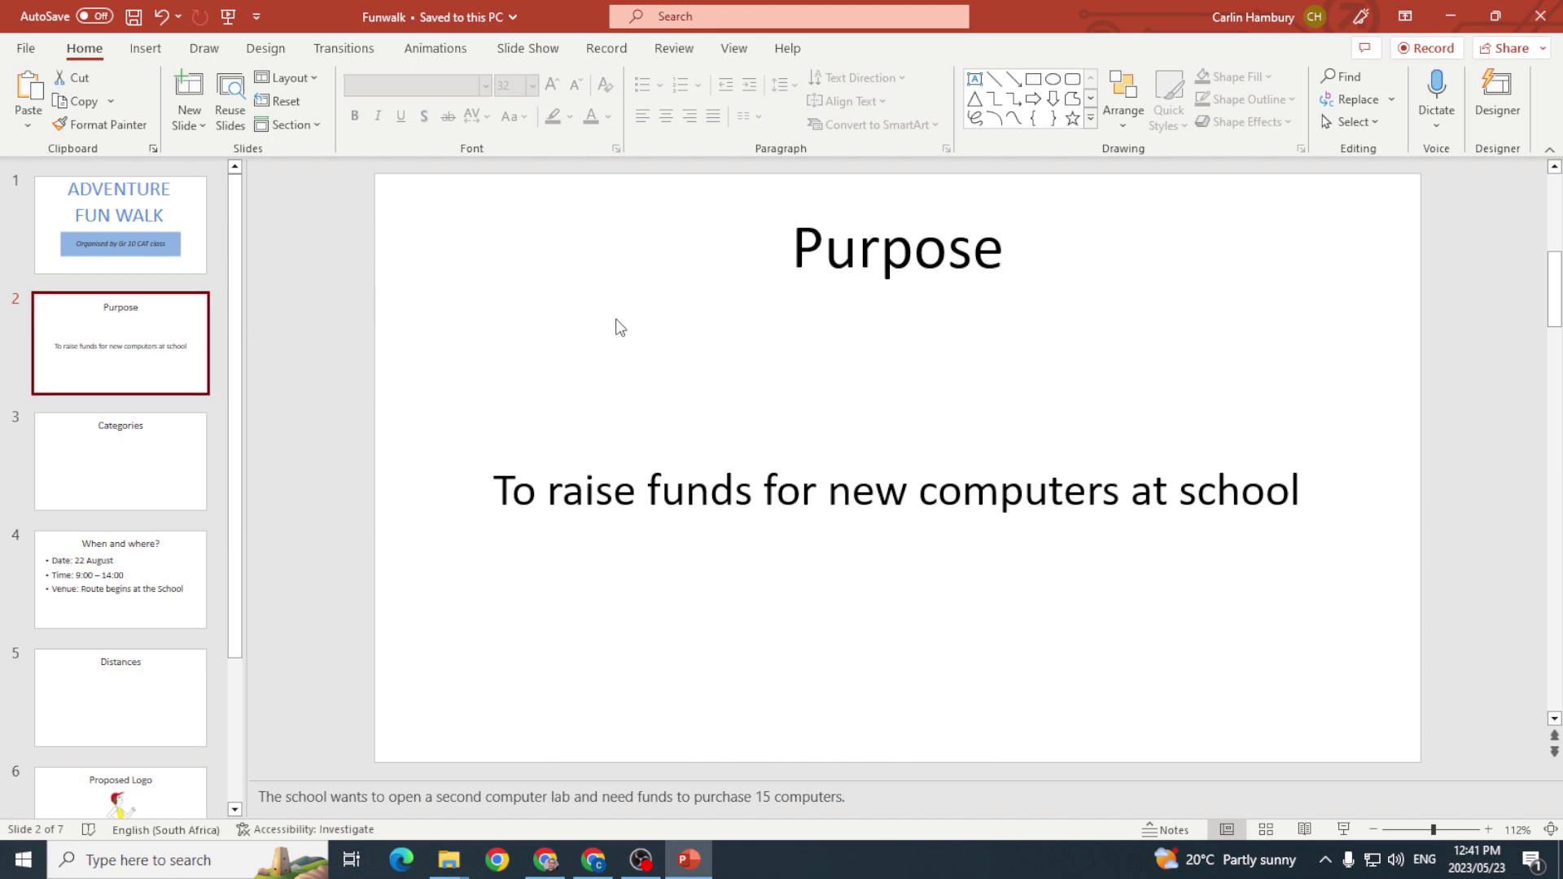
Insert the CLASS1 picture from Desktop > DATA Files > 5_1 DATA onto the Purpose slide.
{"action": "left_click", "coordinate": [147, 48]}
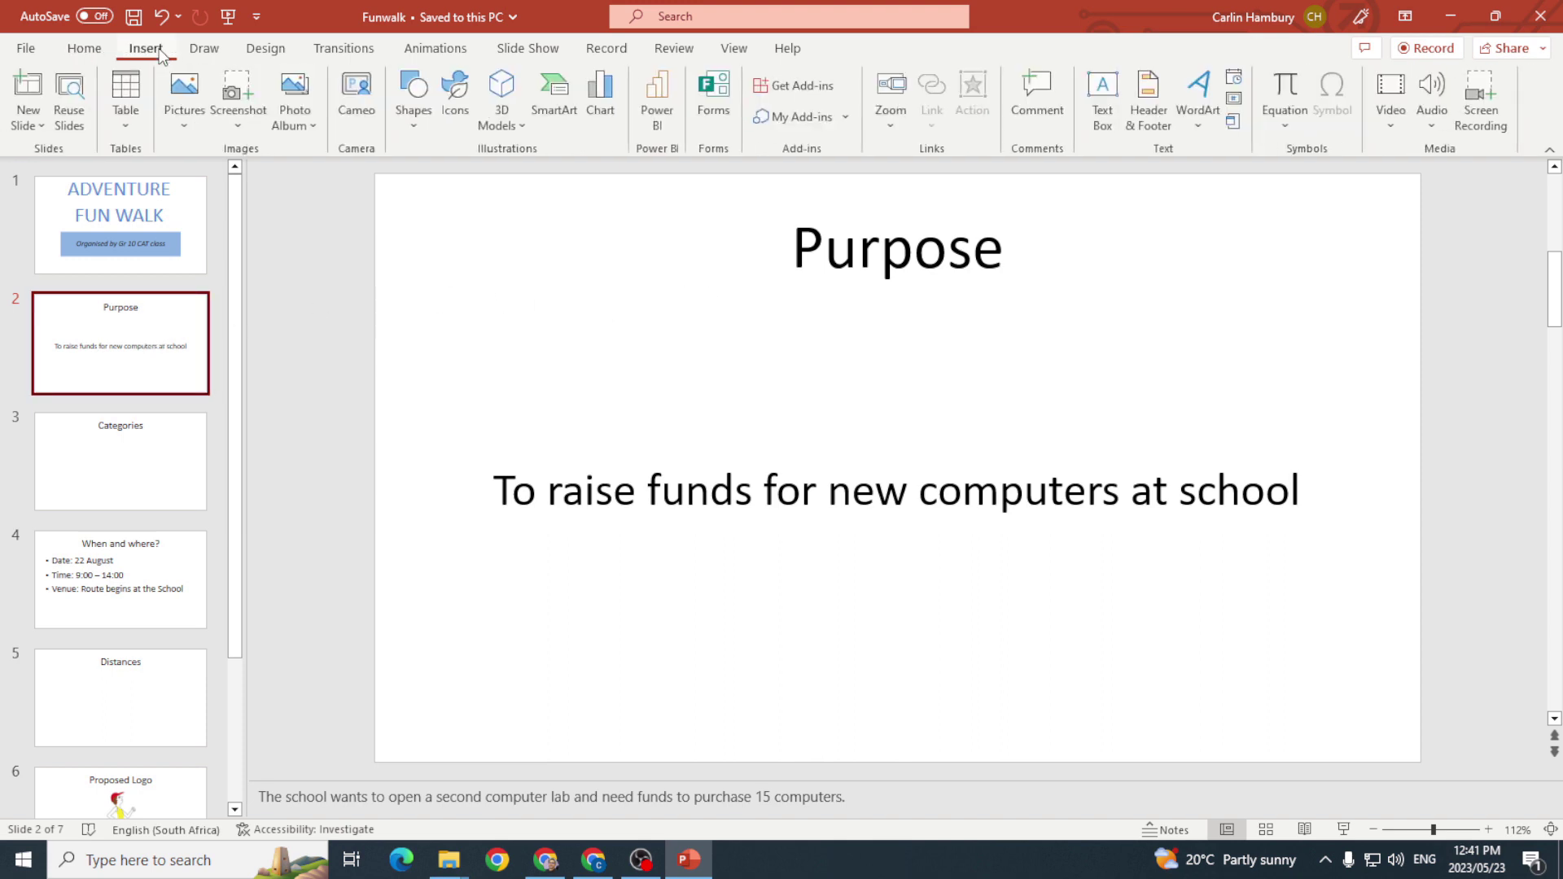
{"action": "left_click", "coordinate": [179, 124]}
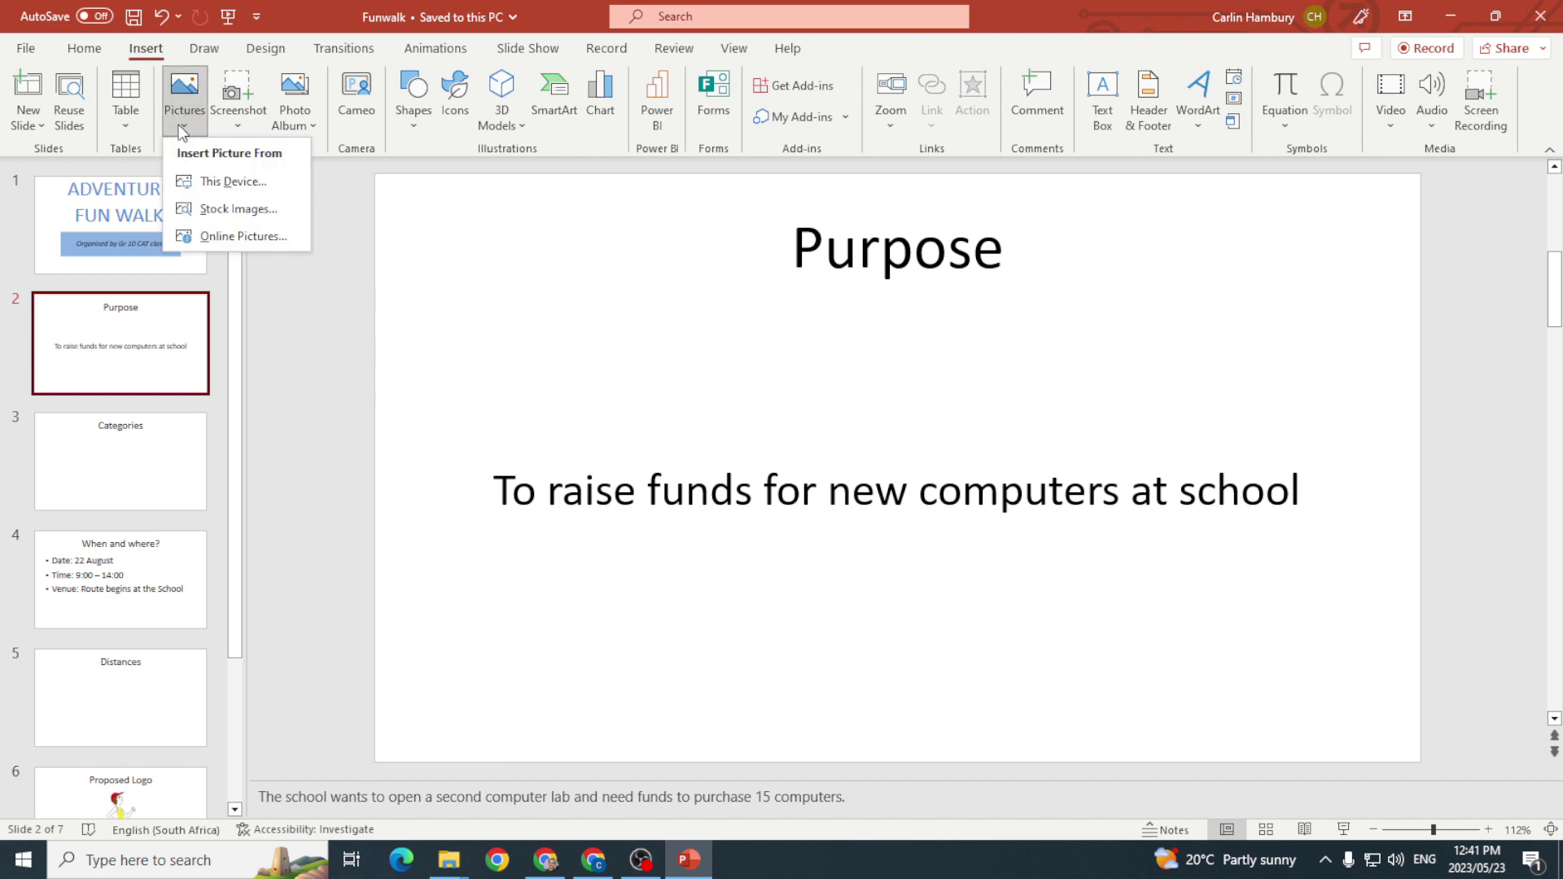
{"action": "left_click", "coordinate": [206, 183]}
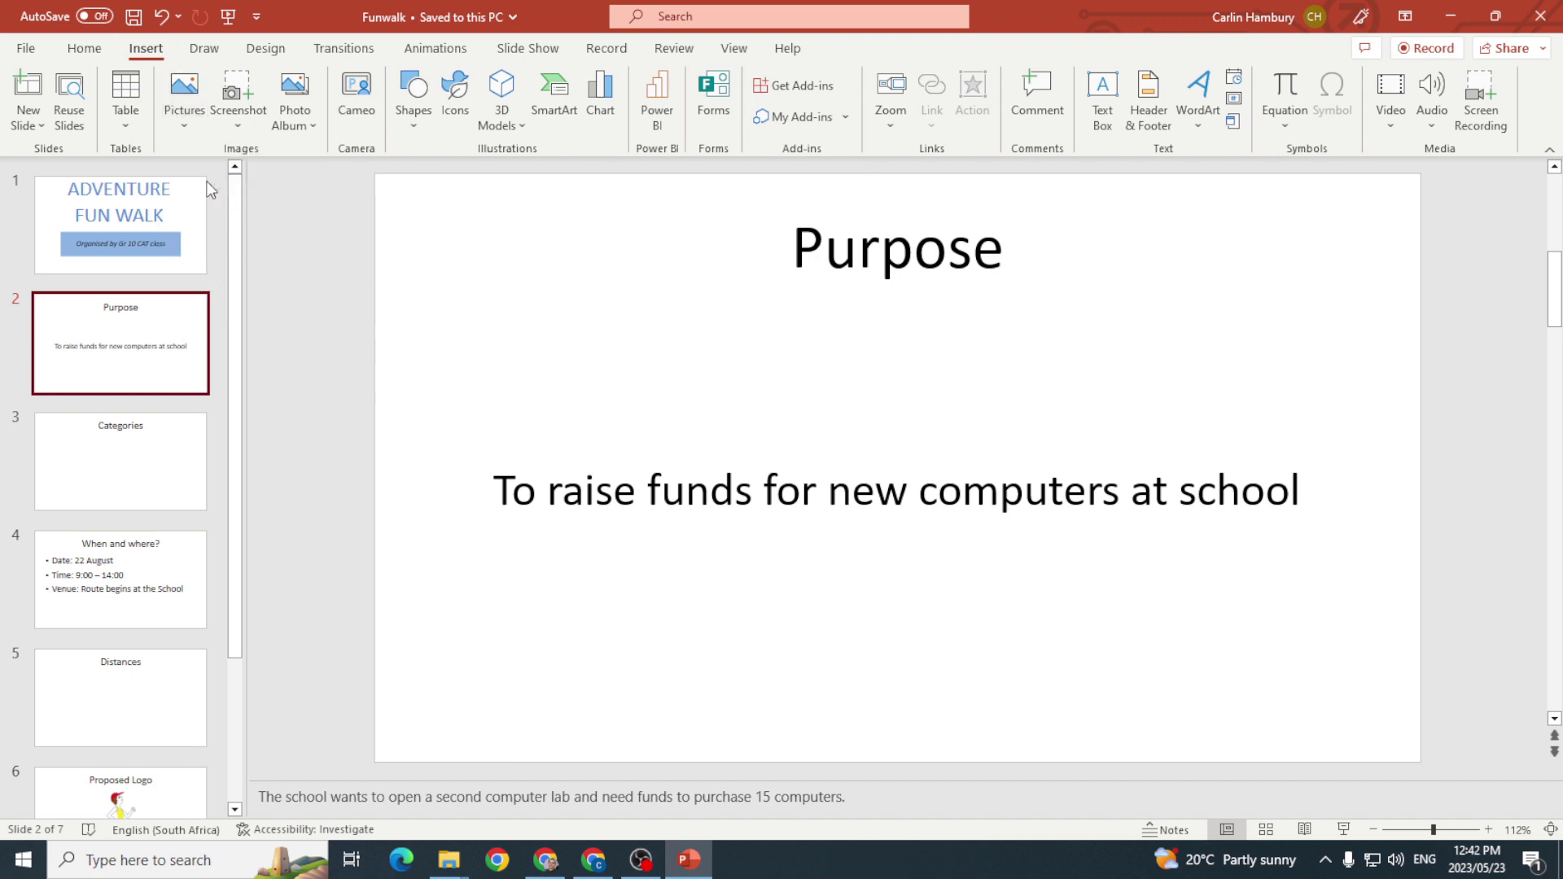
{"action": "left_click", "coordinate": [80, 214]}
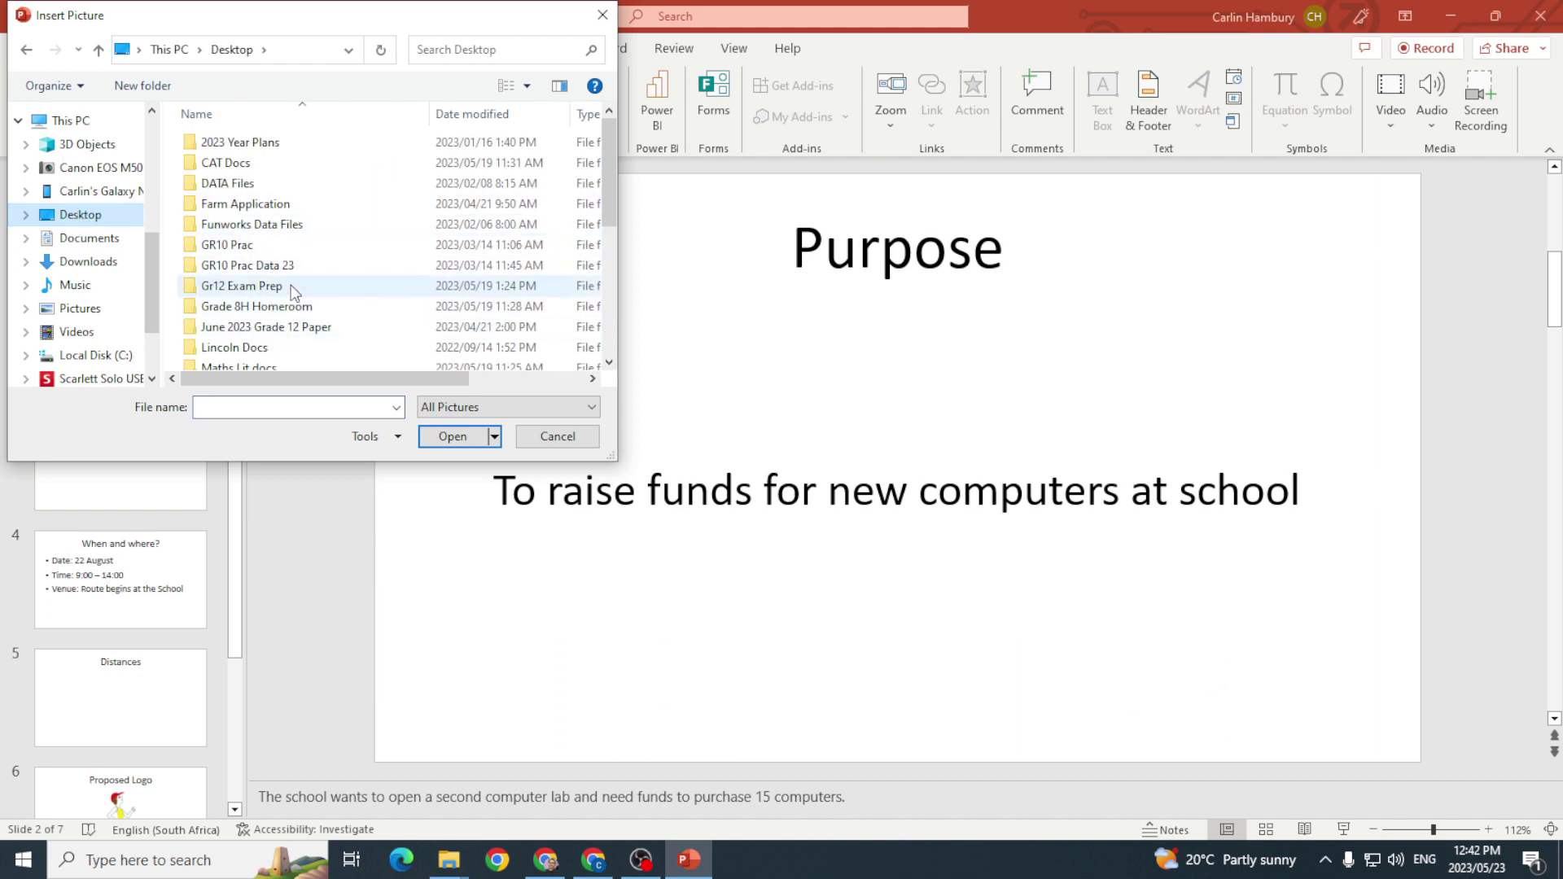
{"action": "double_click", "coordinate": [226, 184]}
{"action": "scroll", "coordinate": [238, 282], "scroll_direction": "down", "scroll_amount": 1}
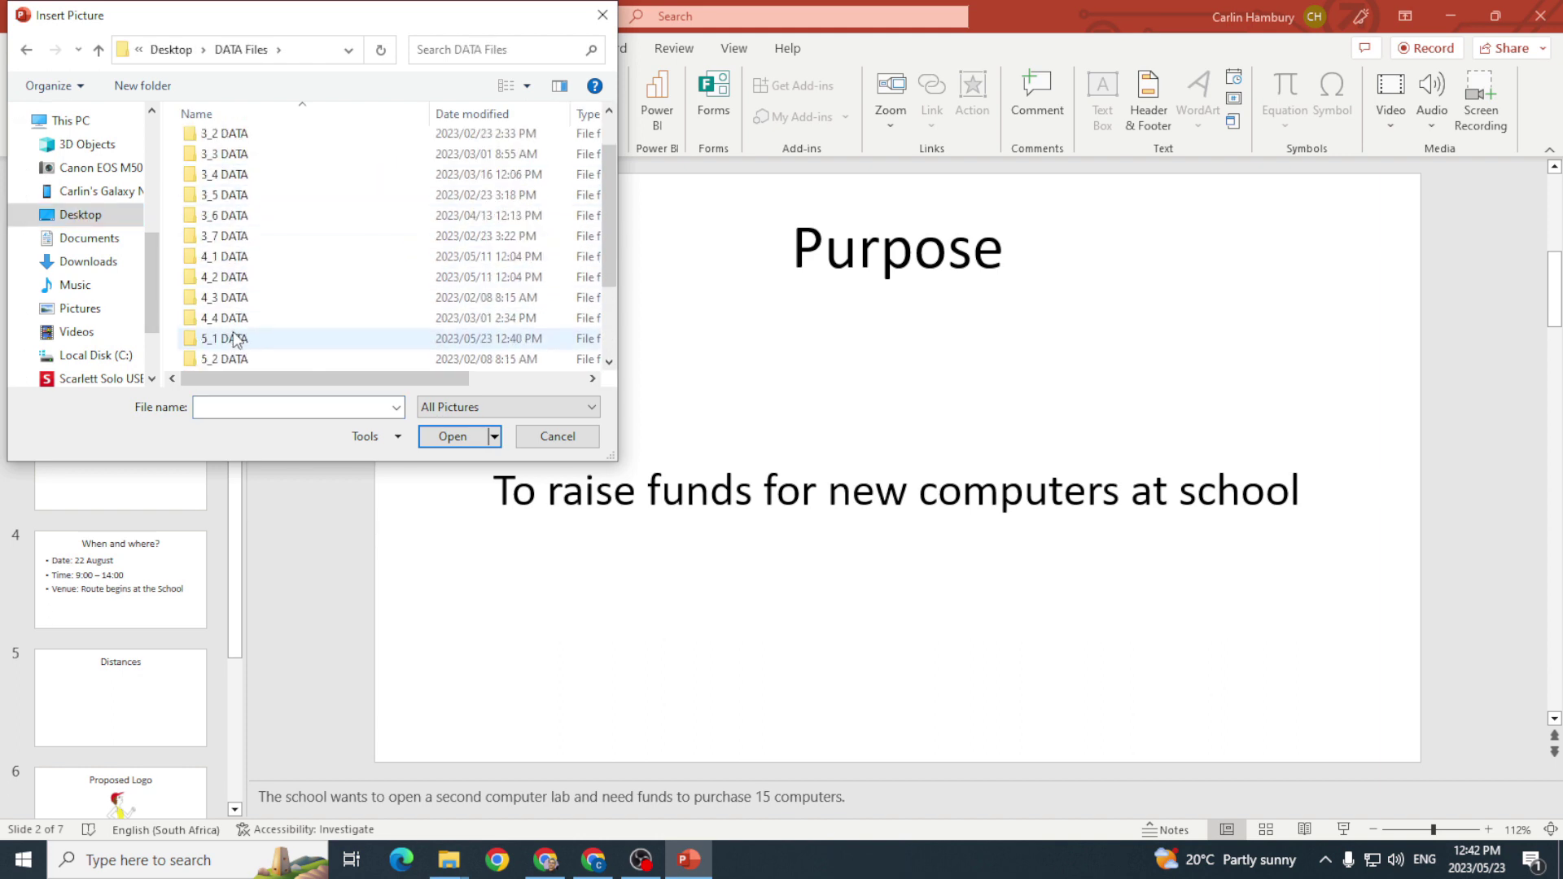
{"action": "double_click", "coordinate": [236, 338]}
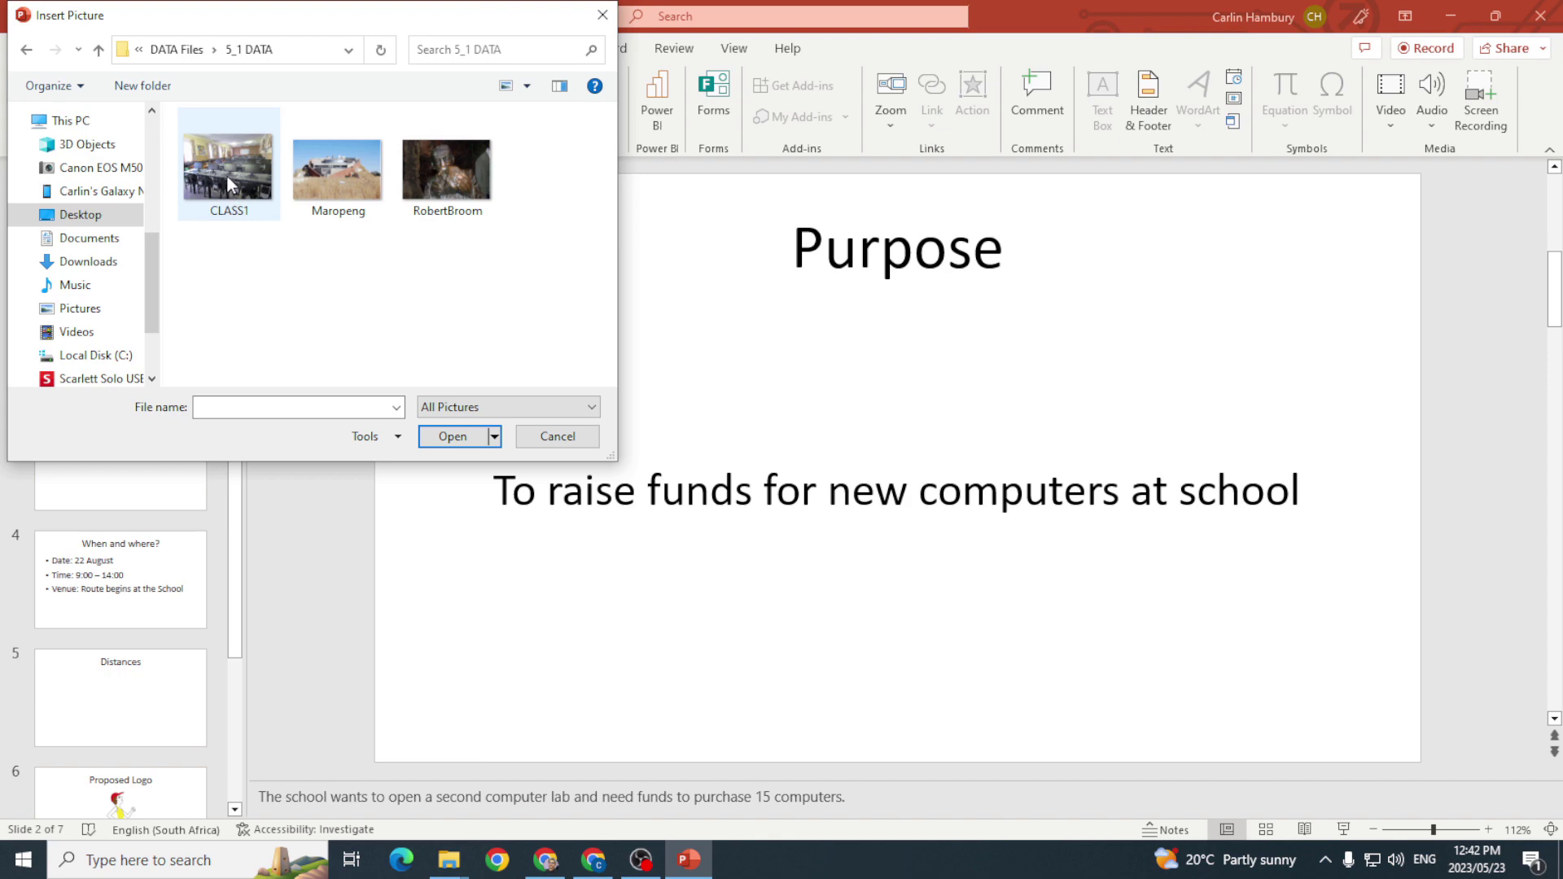
{"action": "double_click", "coordinate": [226, 175]}
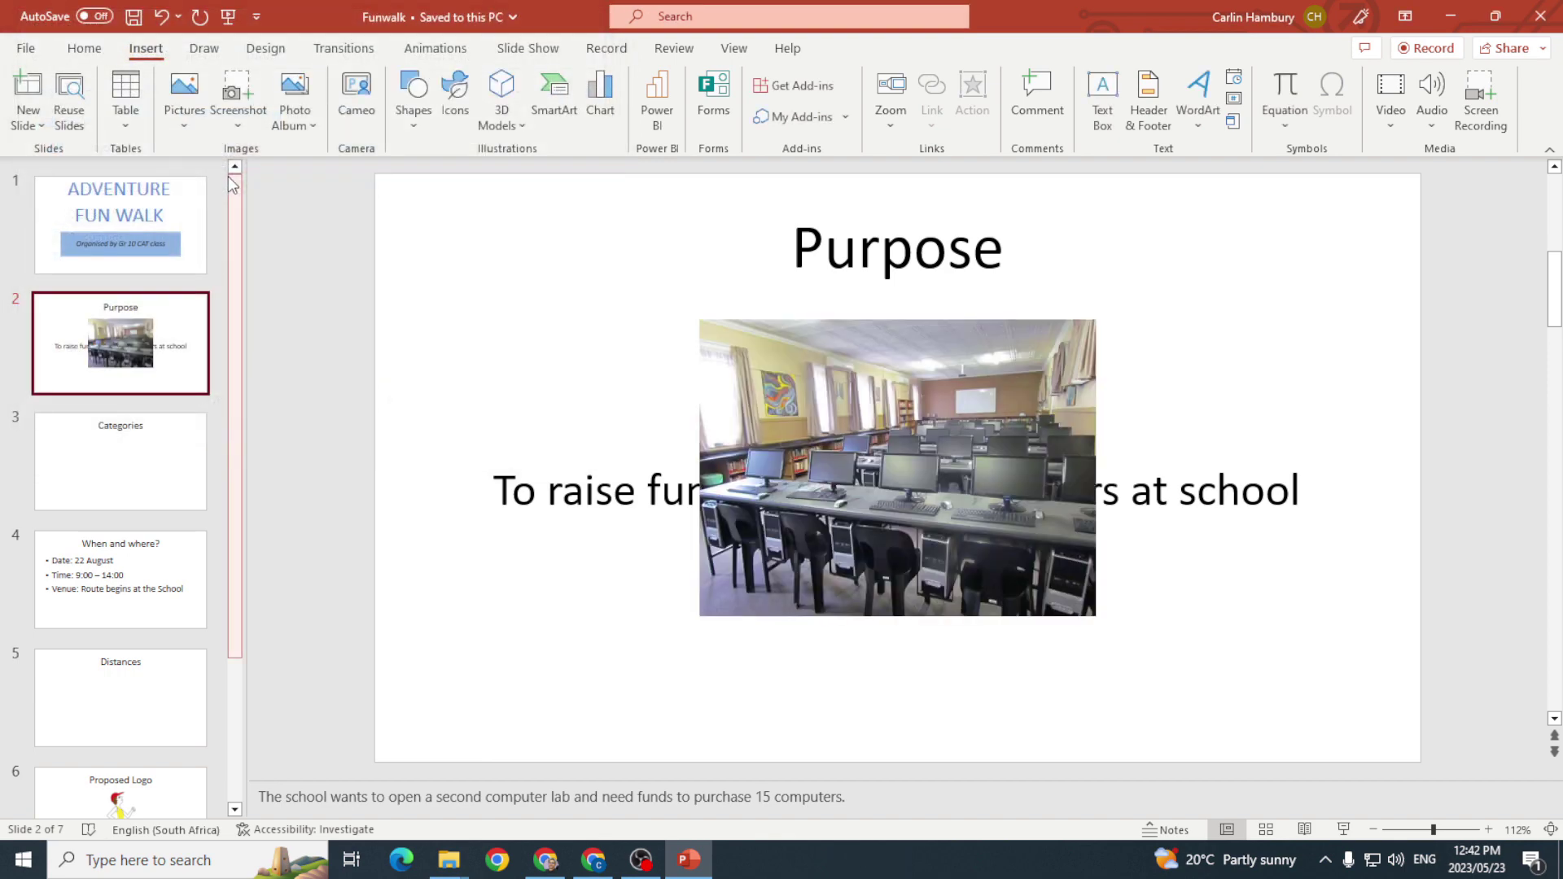
Recolor the classroom photo with the Washout effect.
{"action": "left_click", "coordinate": [896, 262]}
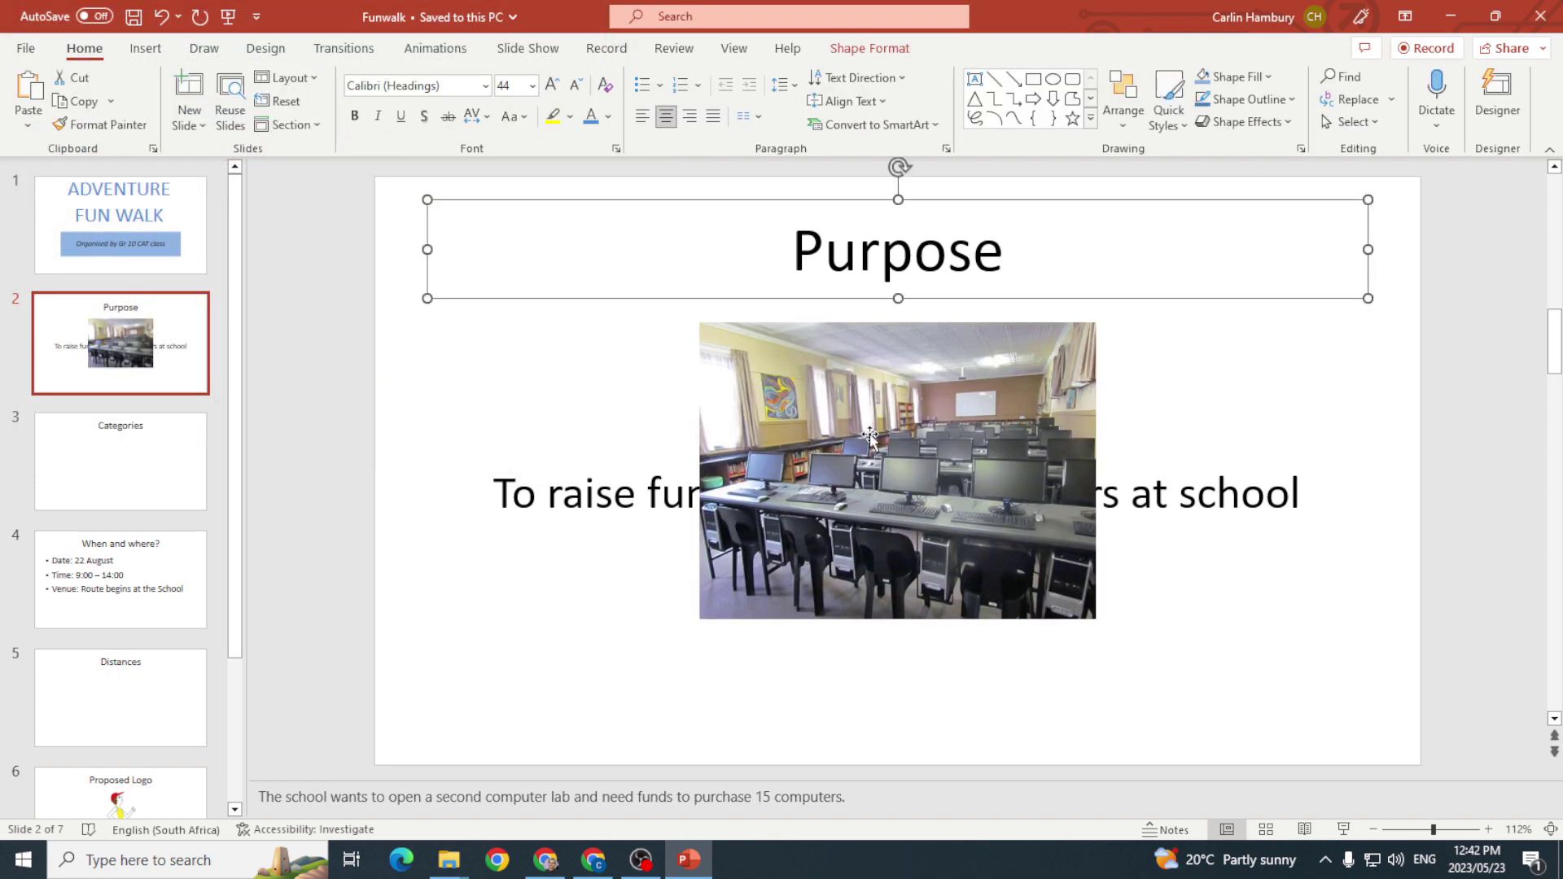
{"action": "left_click", "coordinate": [890, 367]}
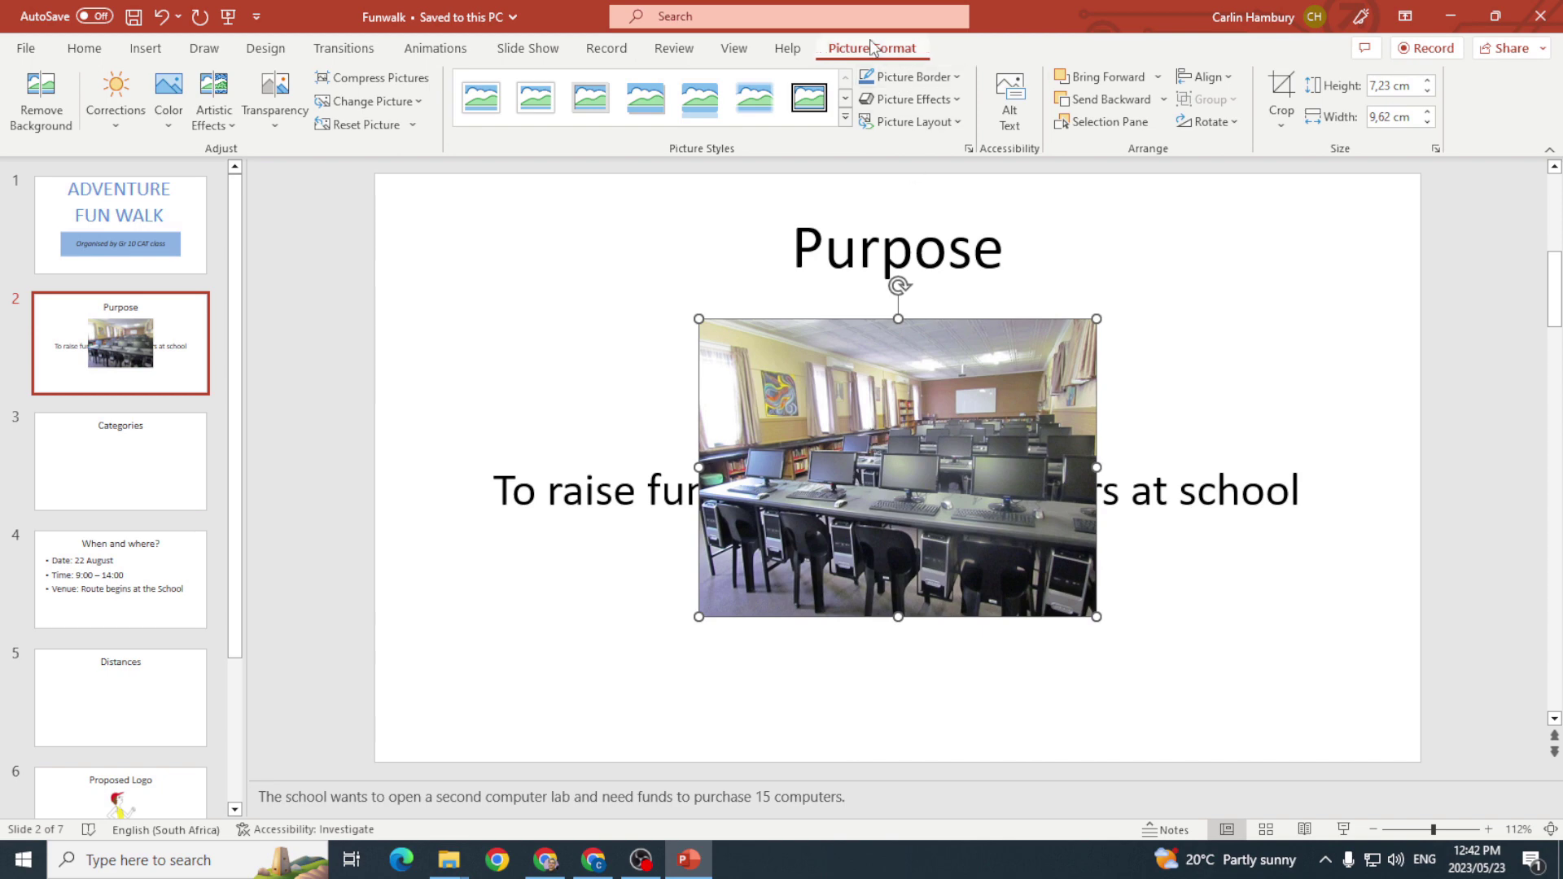
{"action": "left_click", "coordinate": [168, 110]}
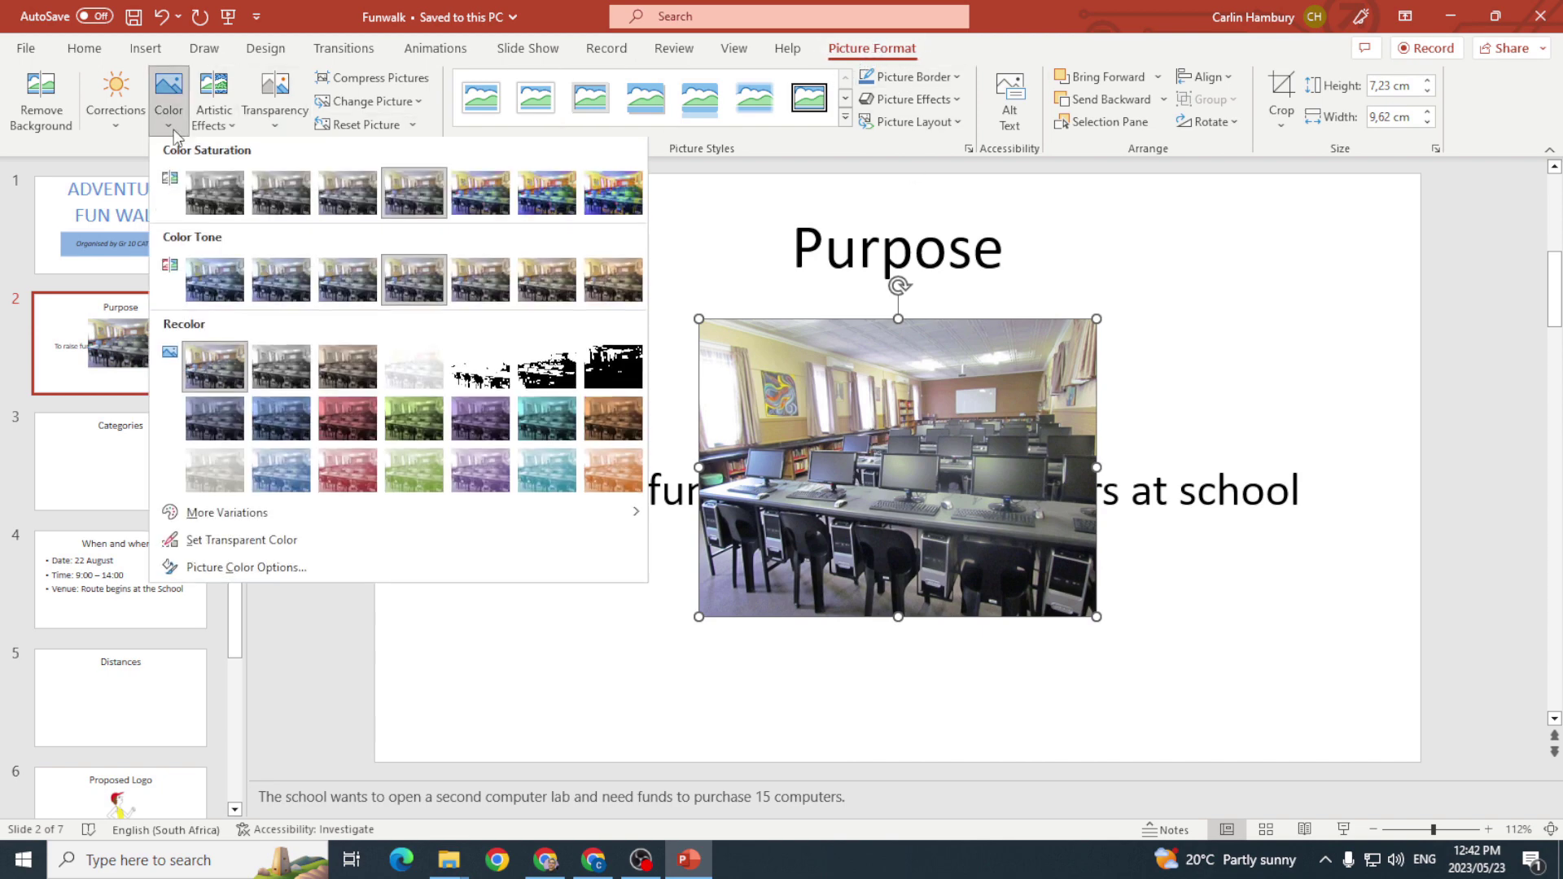
{"action": "left_click", "coordinate": [409, 370]}
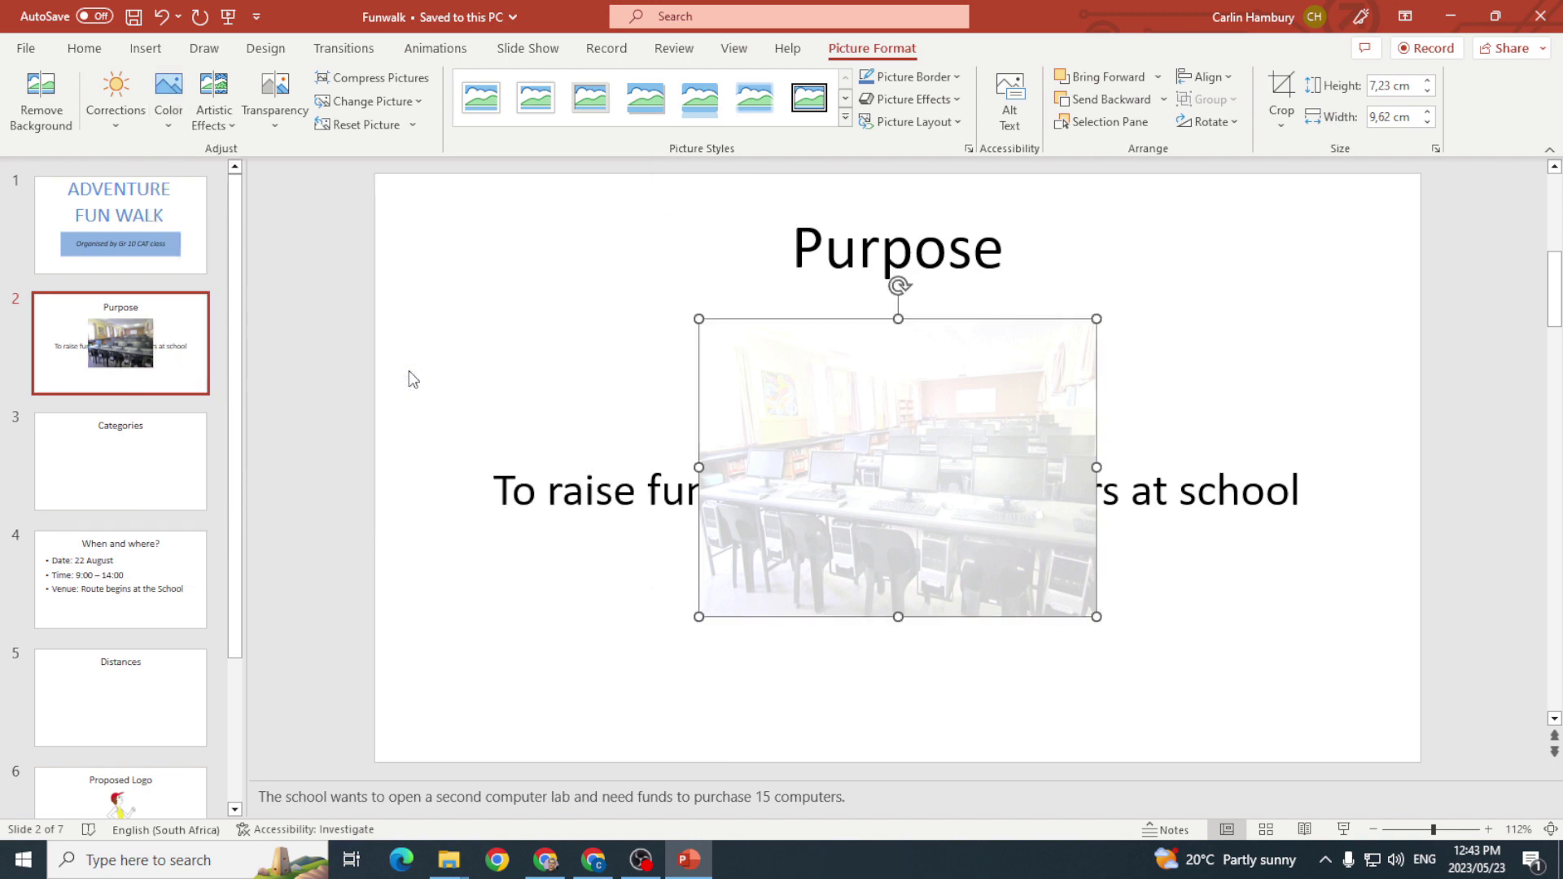
Send the washed-out photo behind the fundraising sentence, then go to the Categories slide.
{"action": "right_click", "coordinate": [828, 397]}
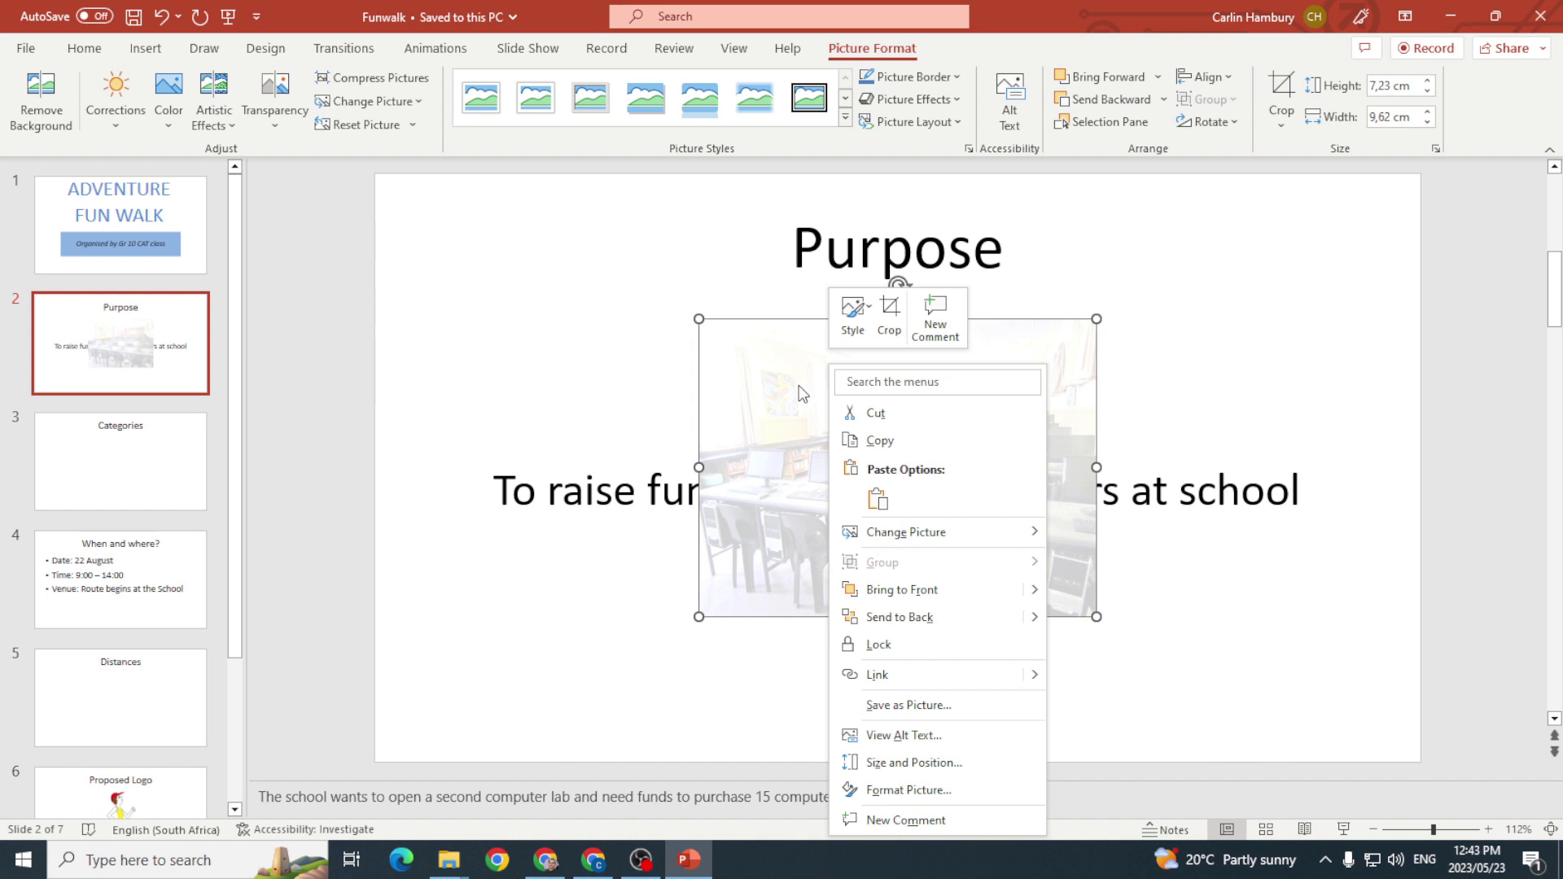
{"action": "right_click", "coordinate": [800, 391]}
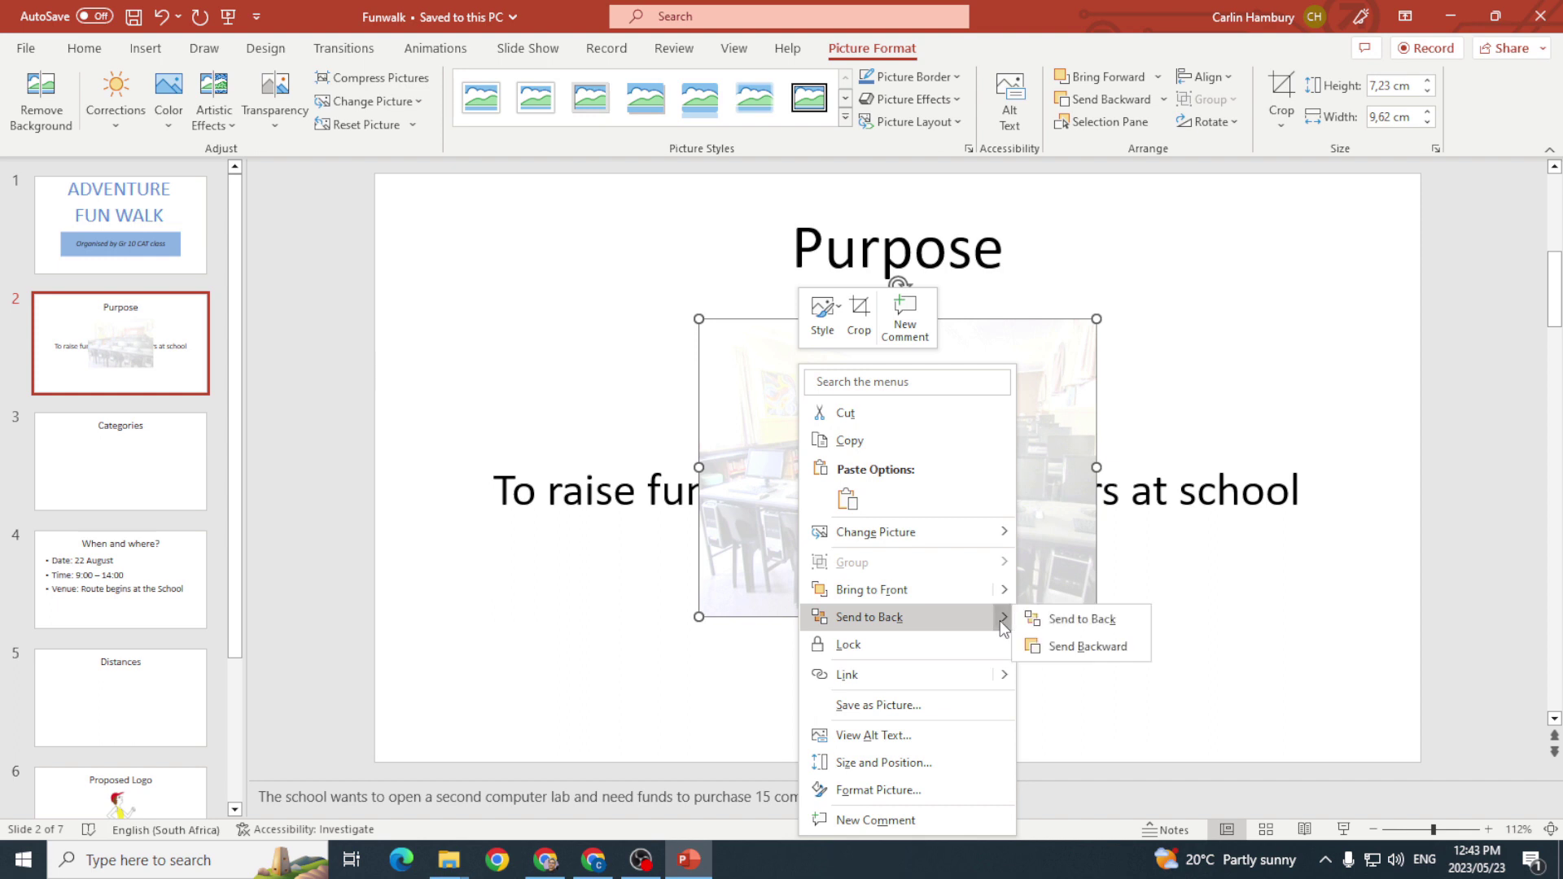
{"action": "mouse_move", "coordinate": [1001, 619]}
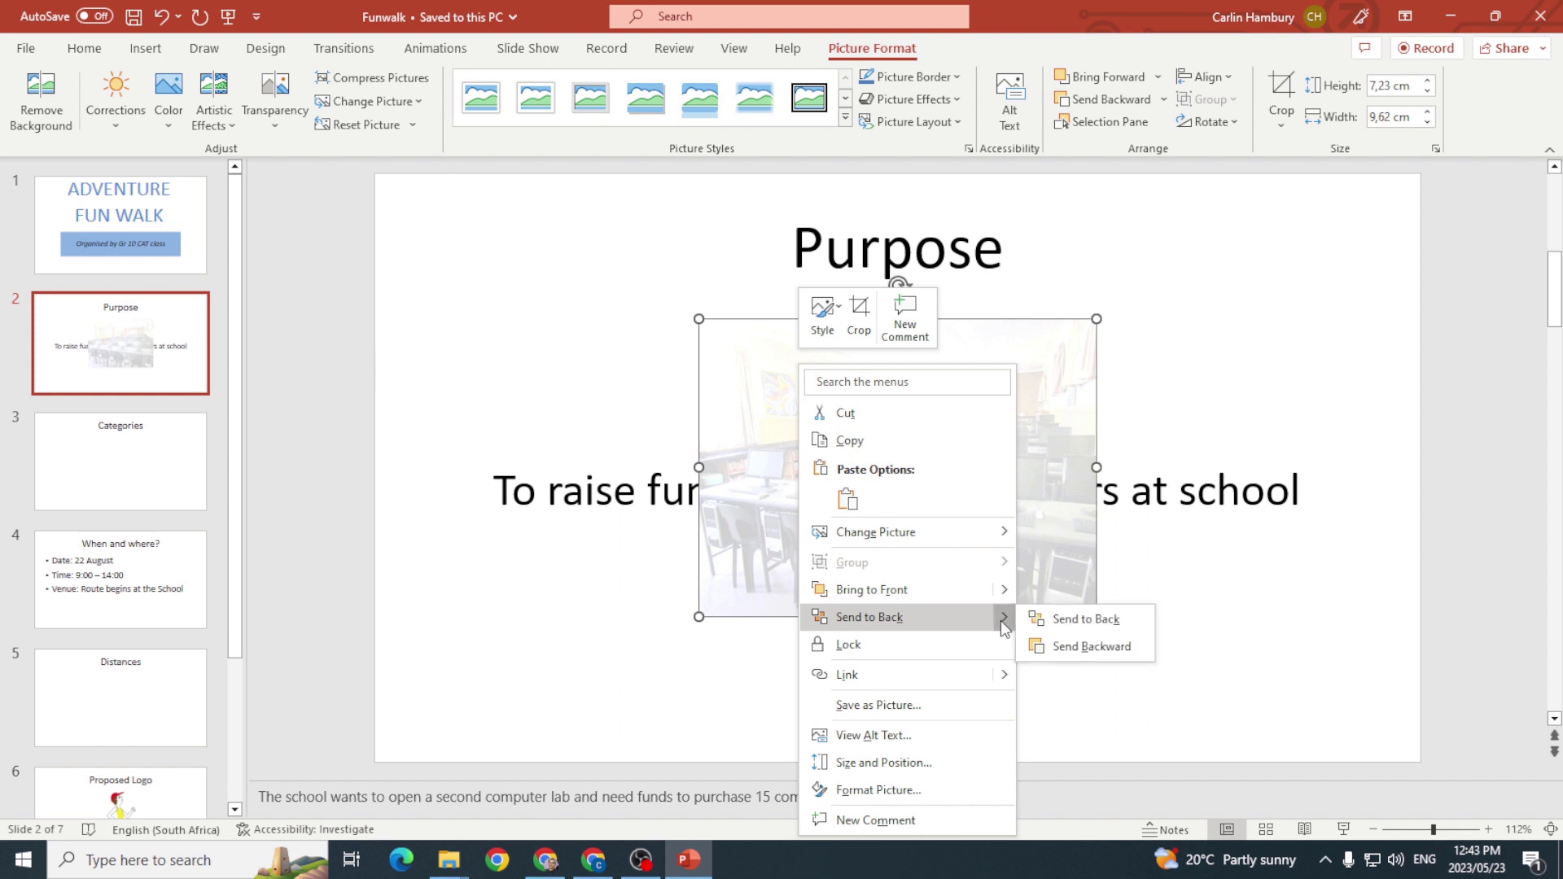
{"action": "left_click", "coordinate": [1084, 619]}
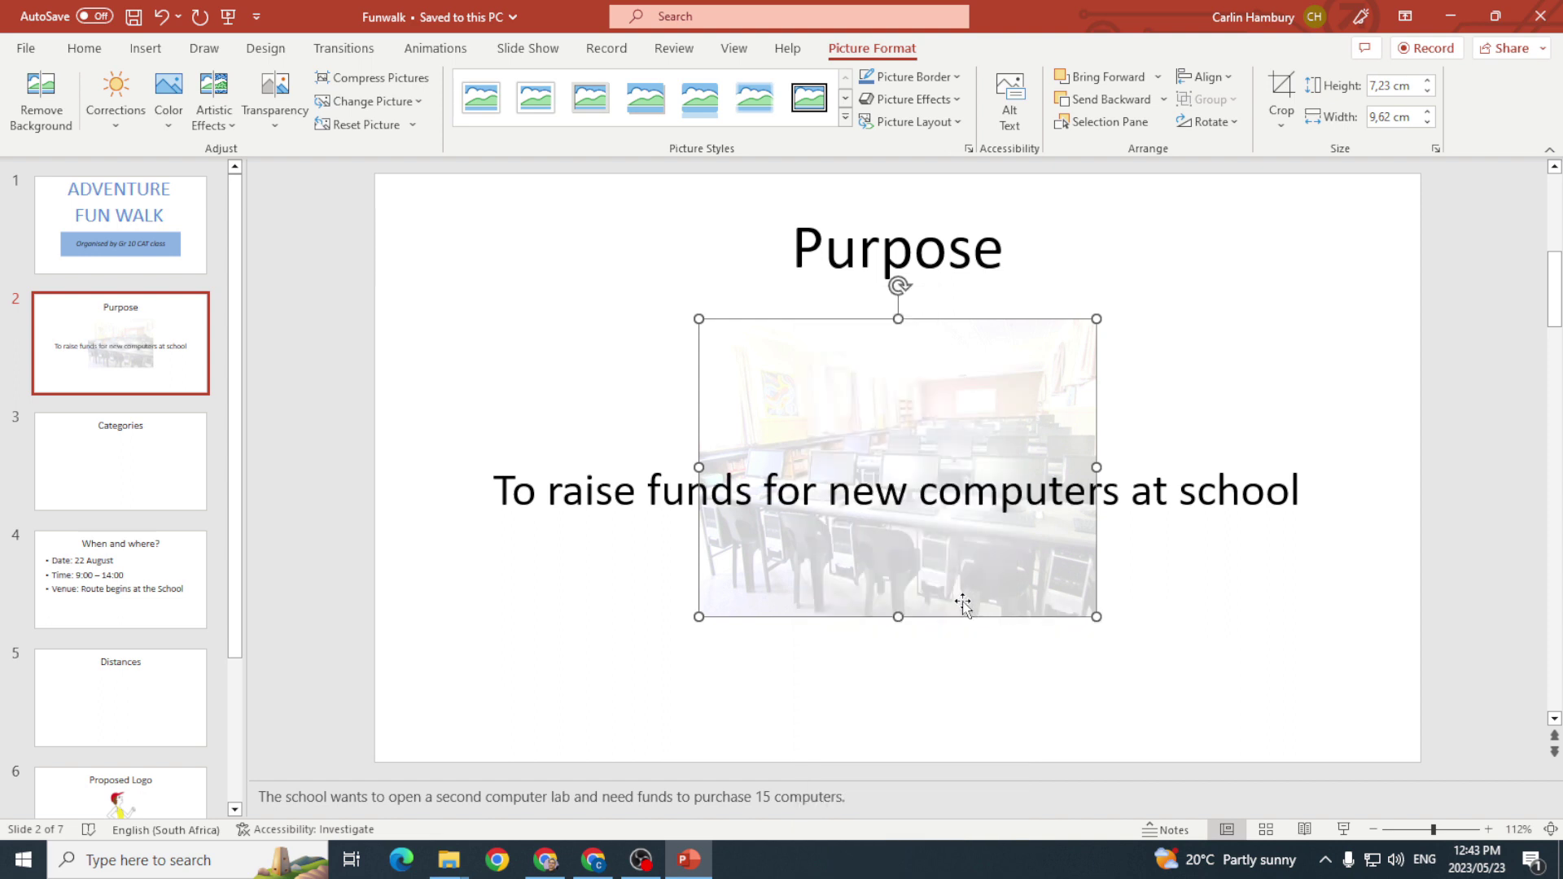
{"action": "left_click", "coordinate": [147, 444]}
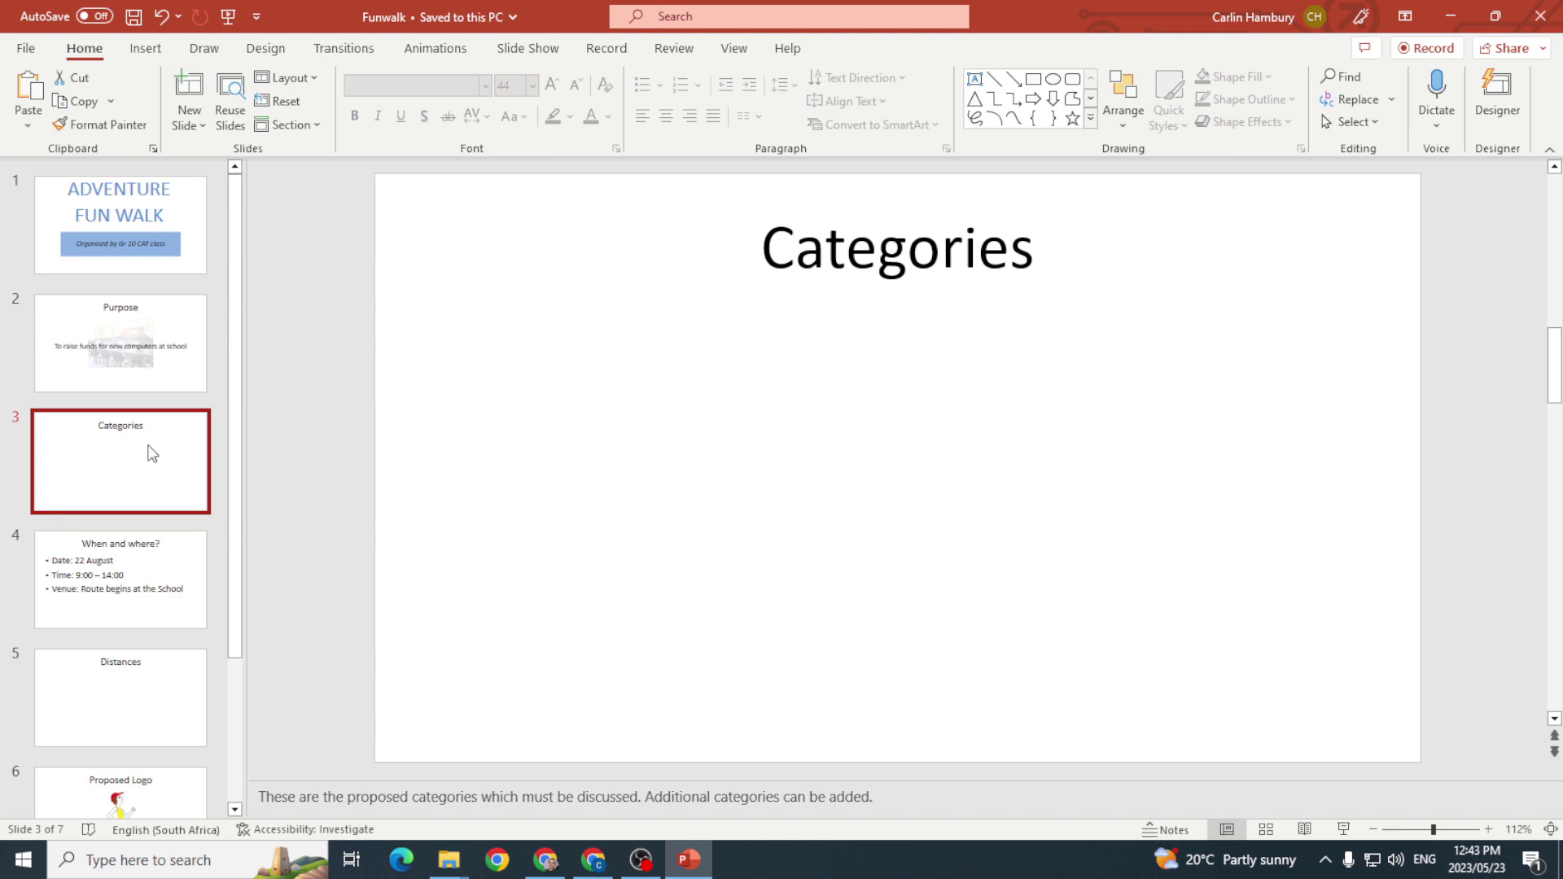
Apply the Title and Content layout to the Categories slide.
{"action": "right_click", "coordinate": [152, 452]}
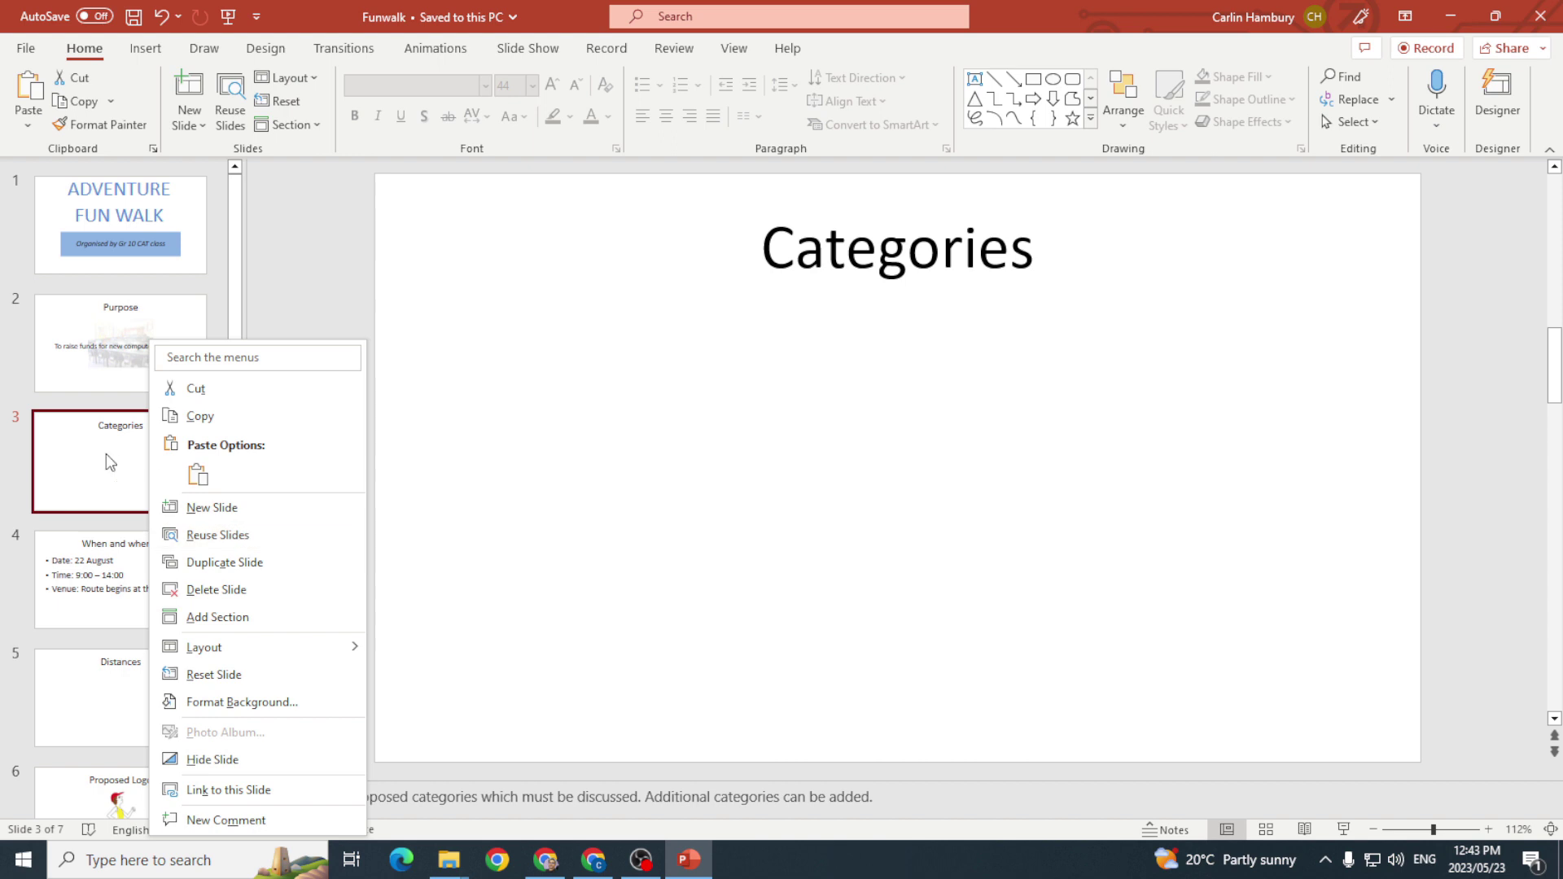
{"action": "mouse_move", "coordinate": [206, 647]}
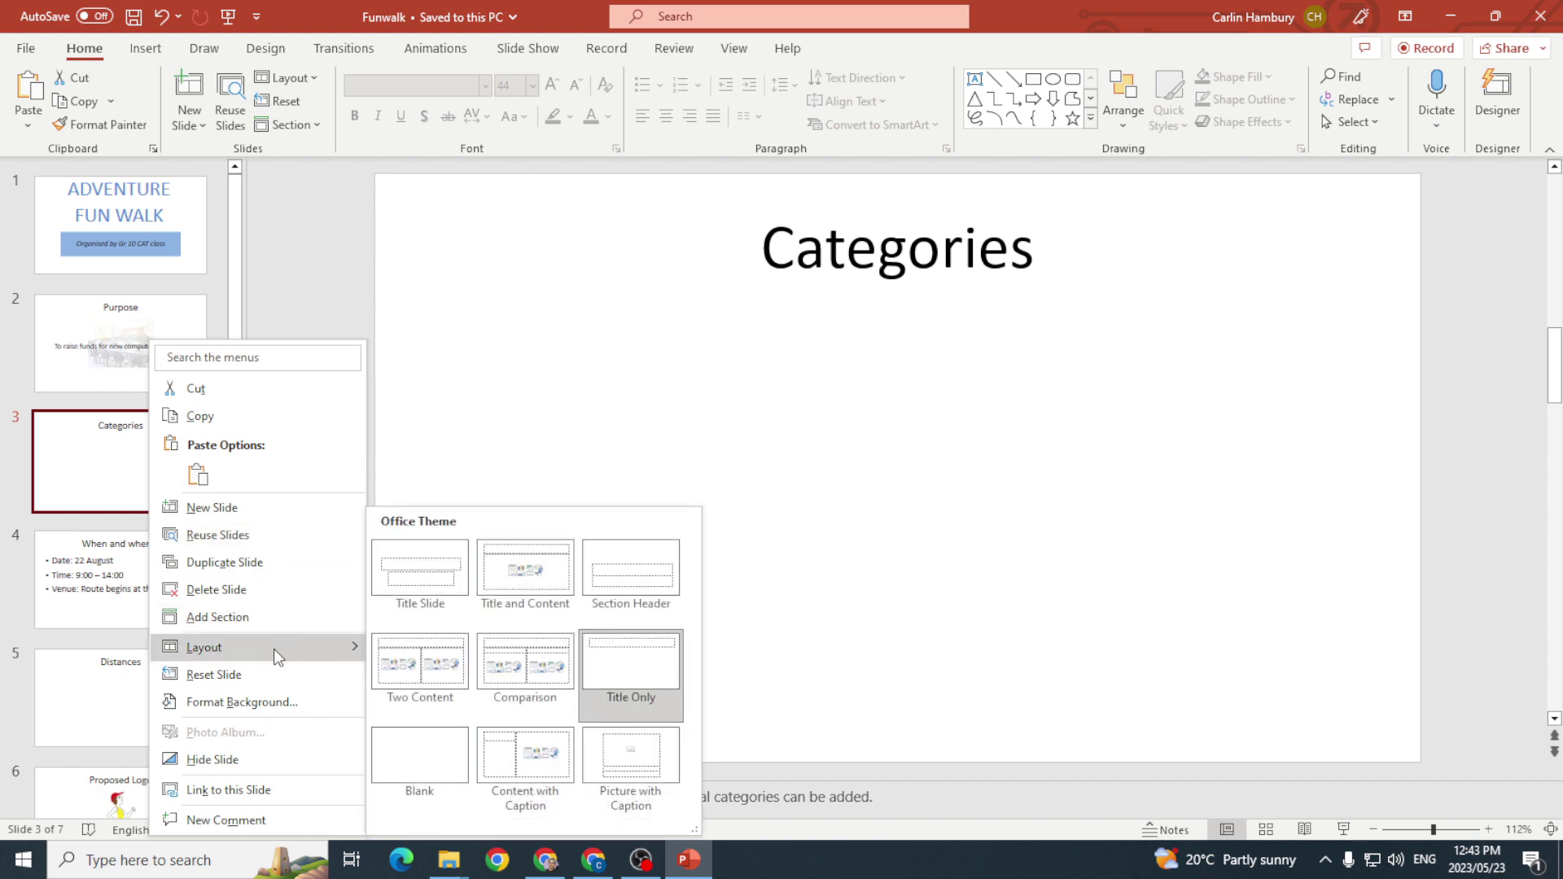
{"action": "left_click", "coordinate": [525, 574]}
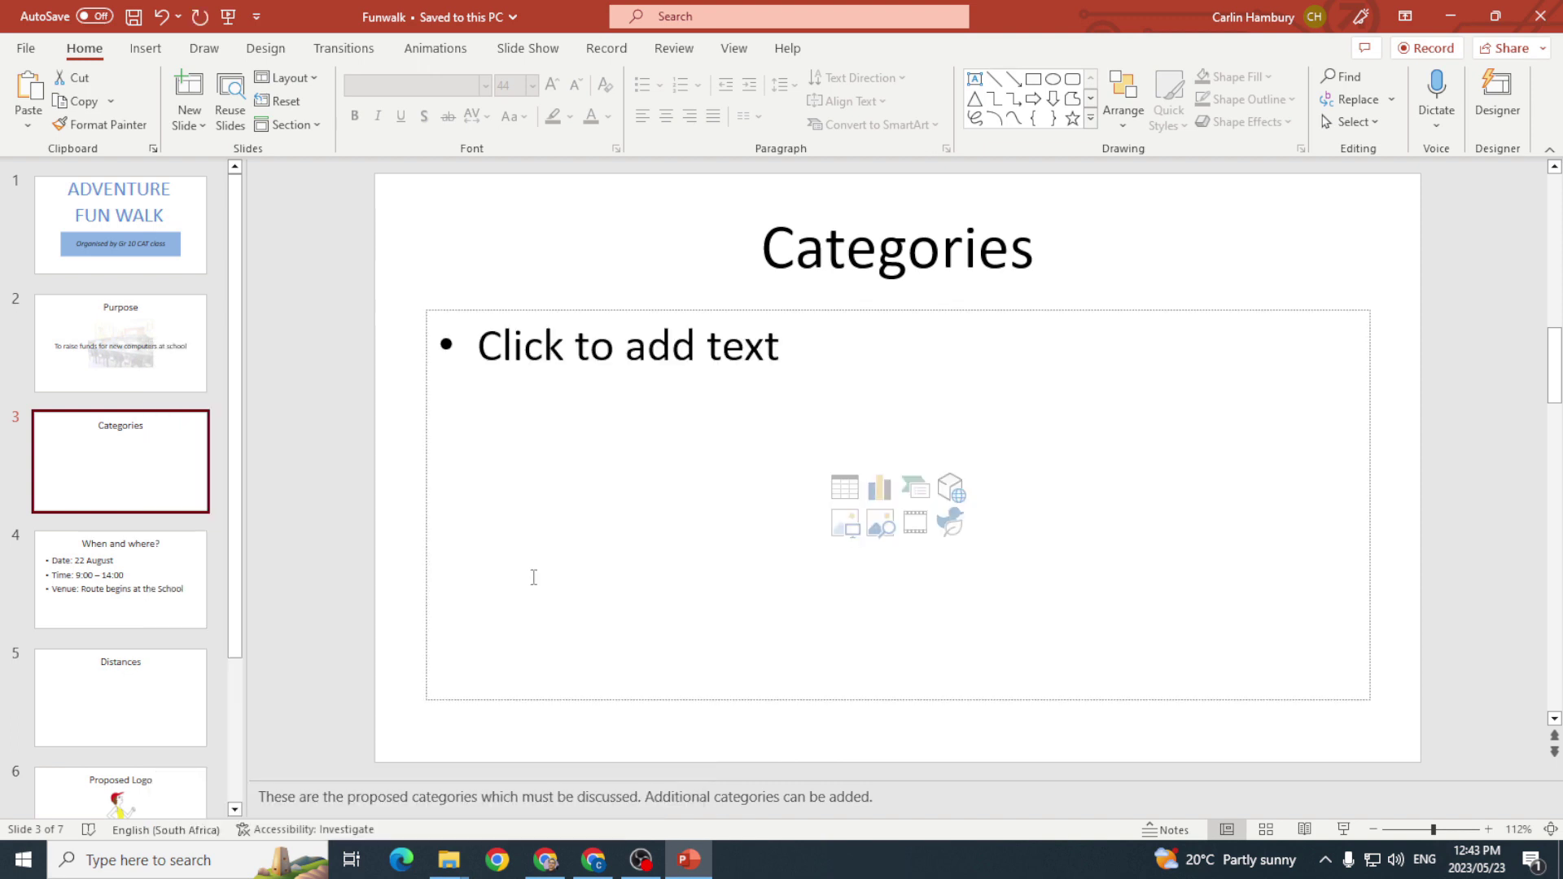
{"action": "left_click", "coordinate": [147, 50]}
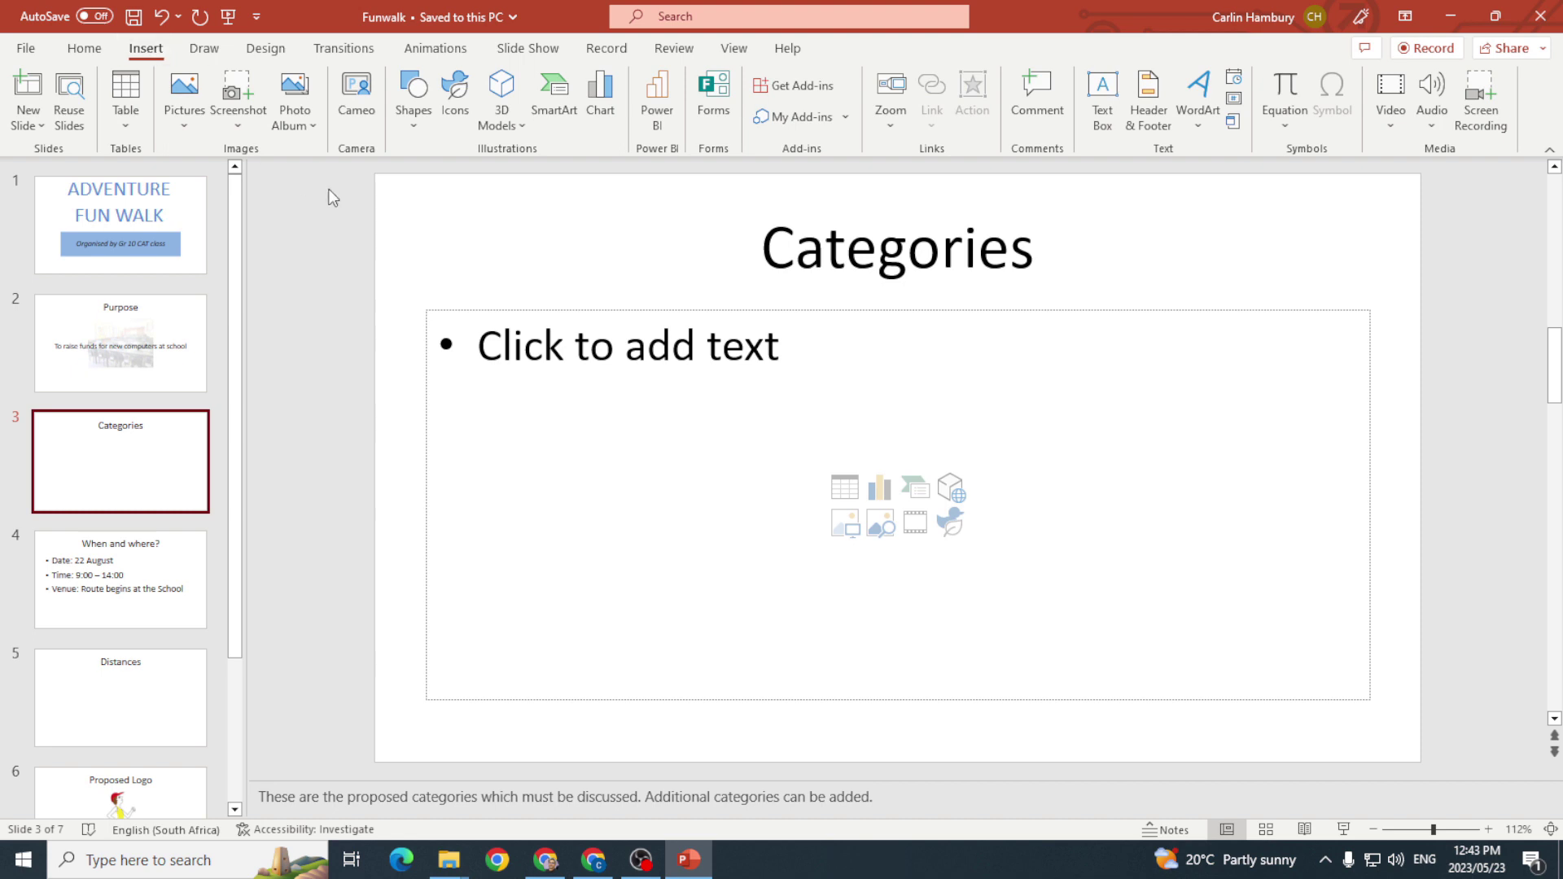
Insert a Vertical Block List SmartArt from the List category onto Categories.
{"action": "left_click", "coordinate": [561, 104]}
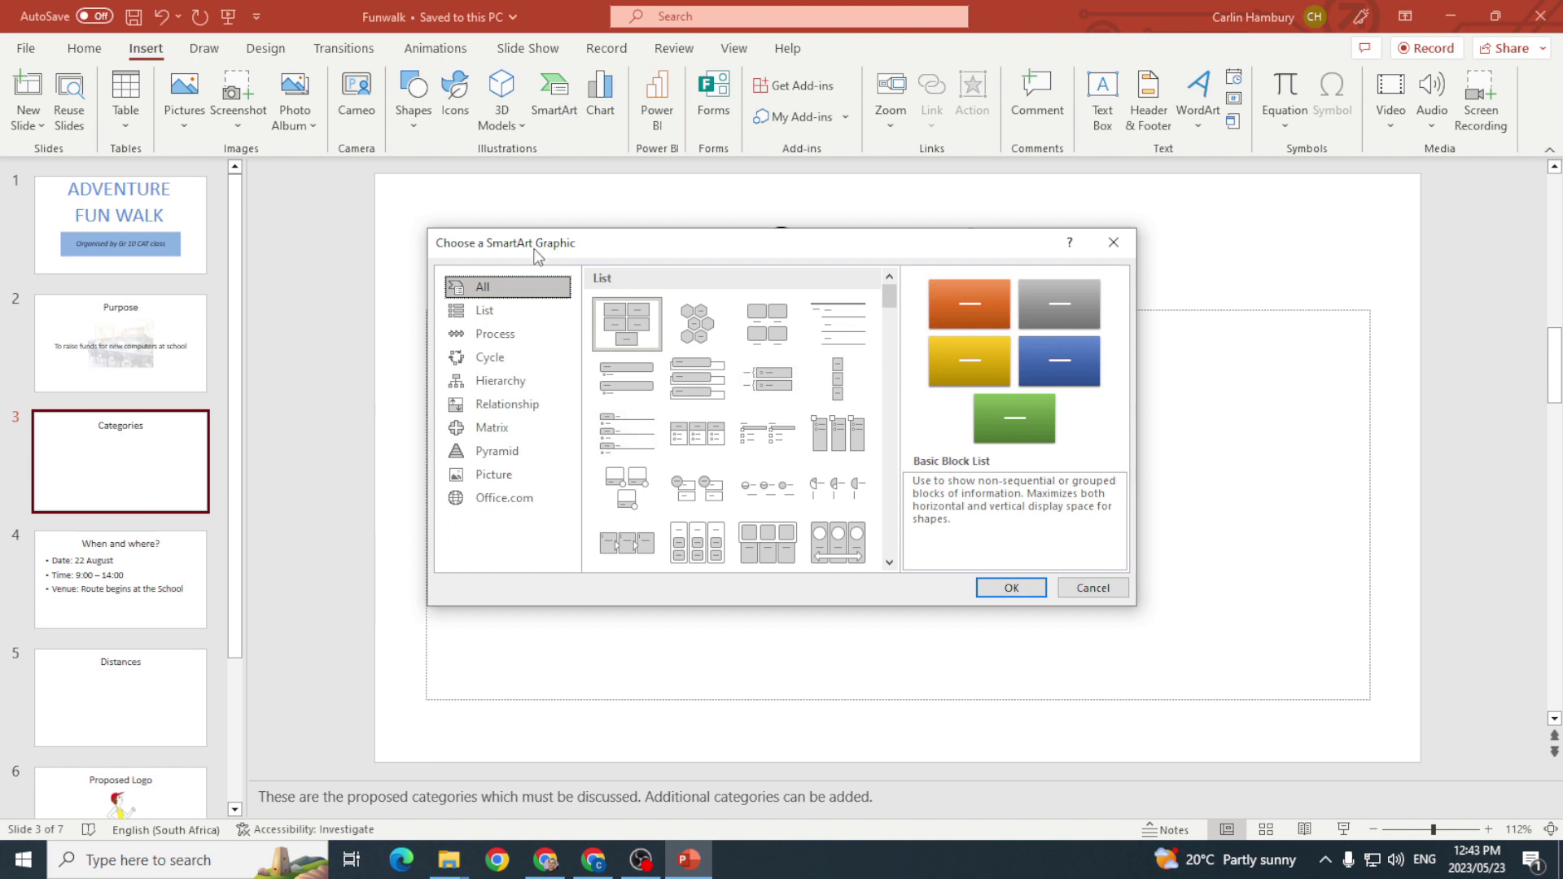
{"action": "left_click", "coordinate": [492, 313]}
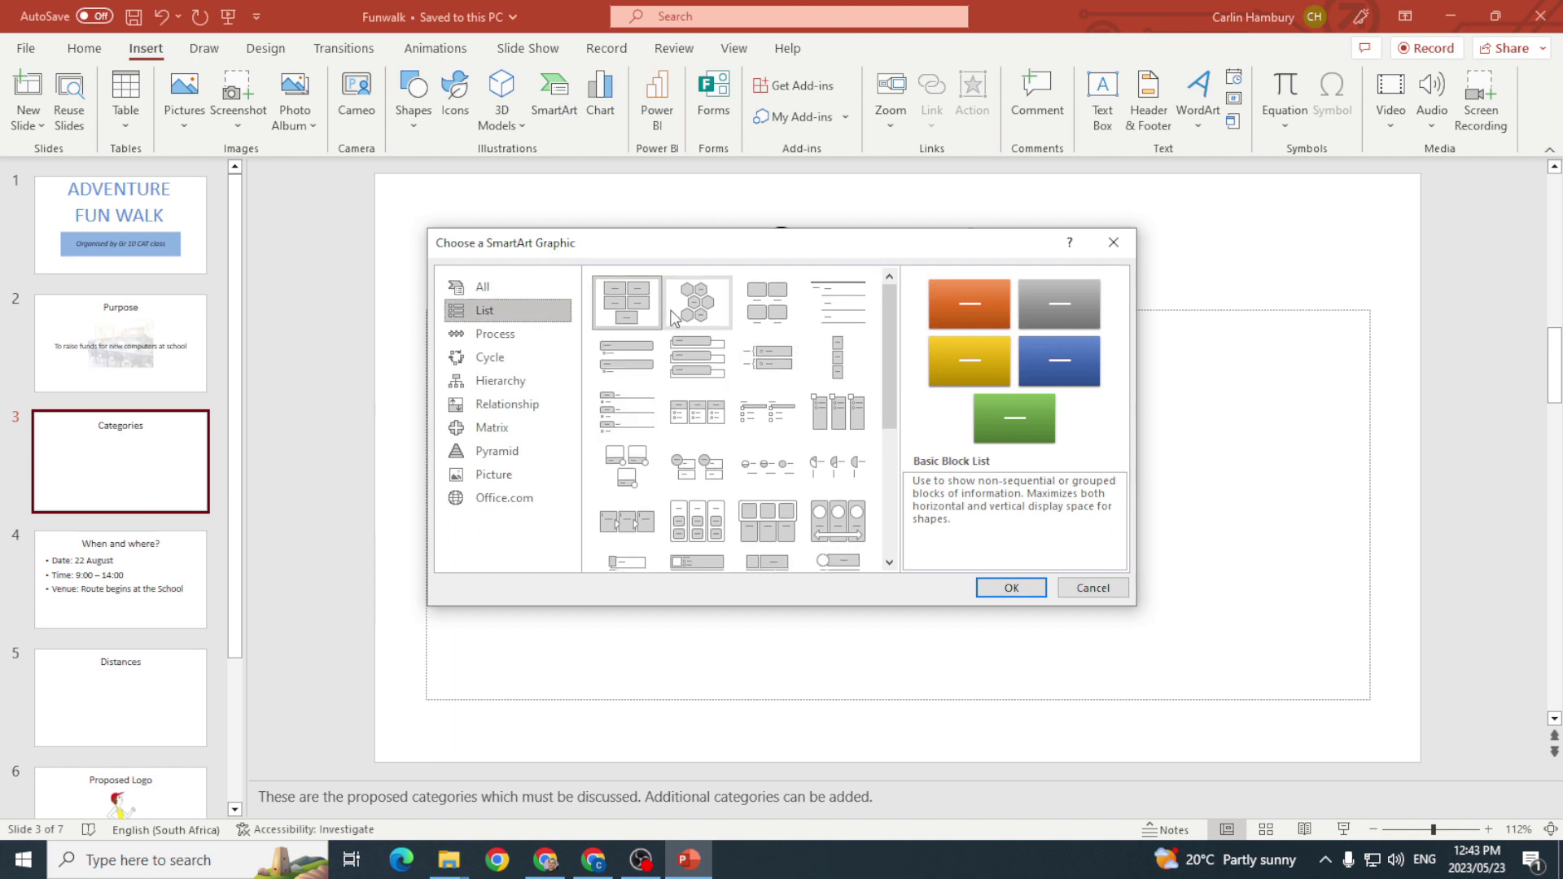
{"action": "scroll", "coordinate": [715, 385], "scroll_direction": "down", "scroll_amount": 3}
{"action": "left_click", "coordinate": [697, 370]}
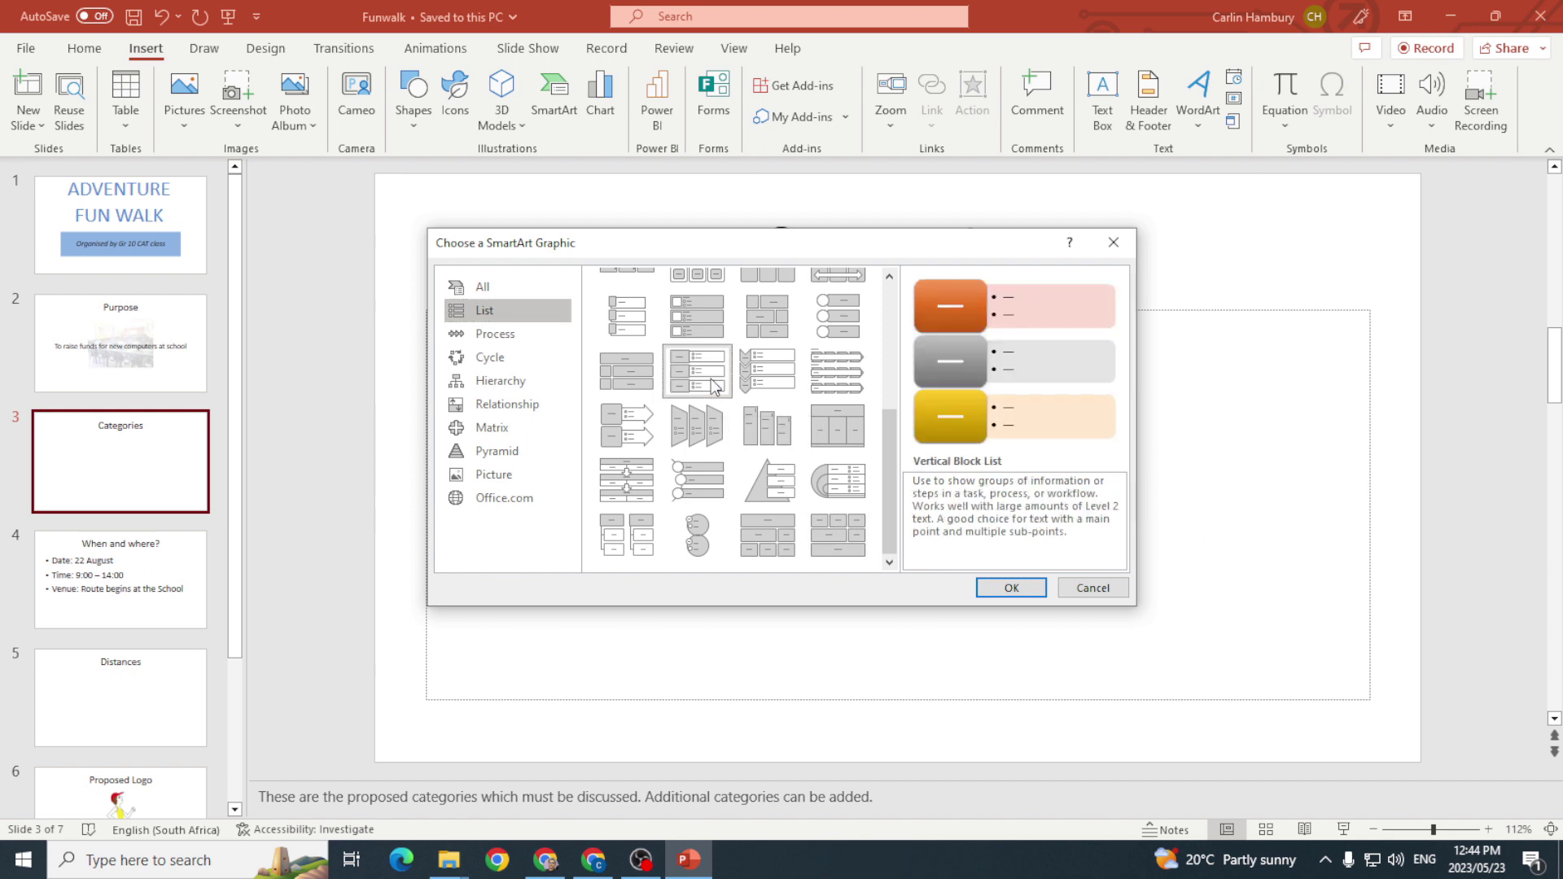
{"action": "left_click", "coordinate": [1014, 594]}
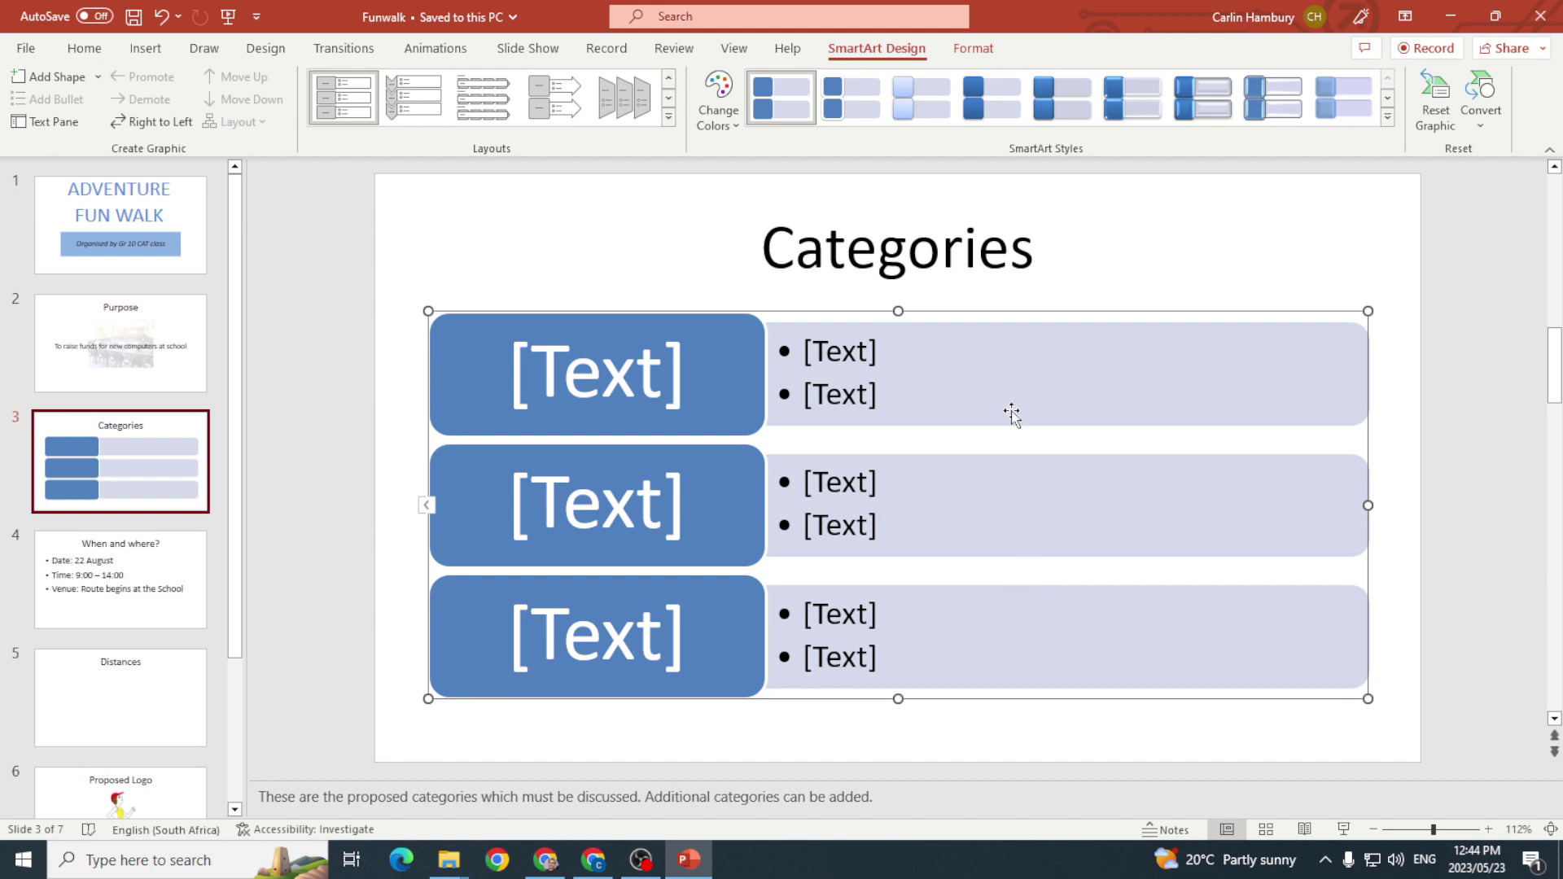
Place 'When and where?' before Categories and give its bullets 1.5 line spacing.
{"action": "left_click", "coordinate": [90, 593]}
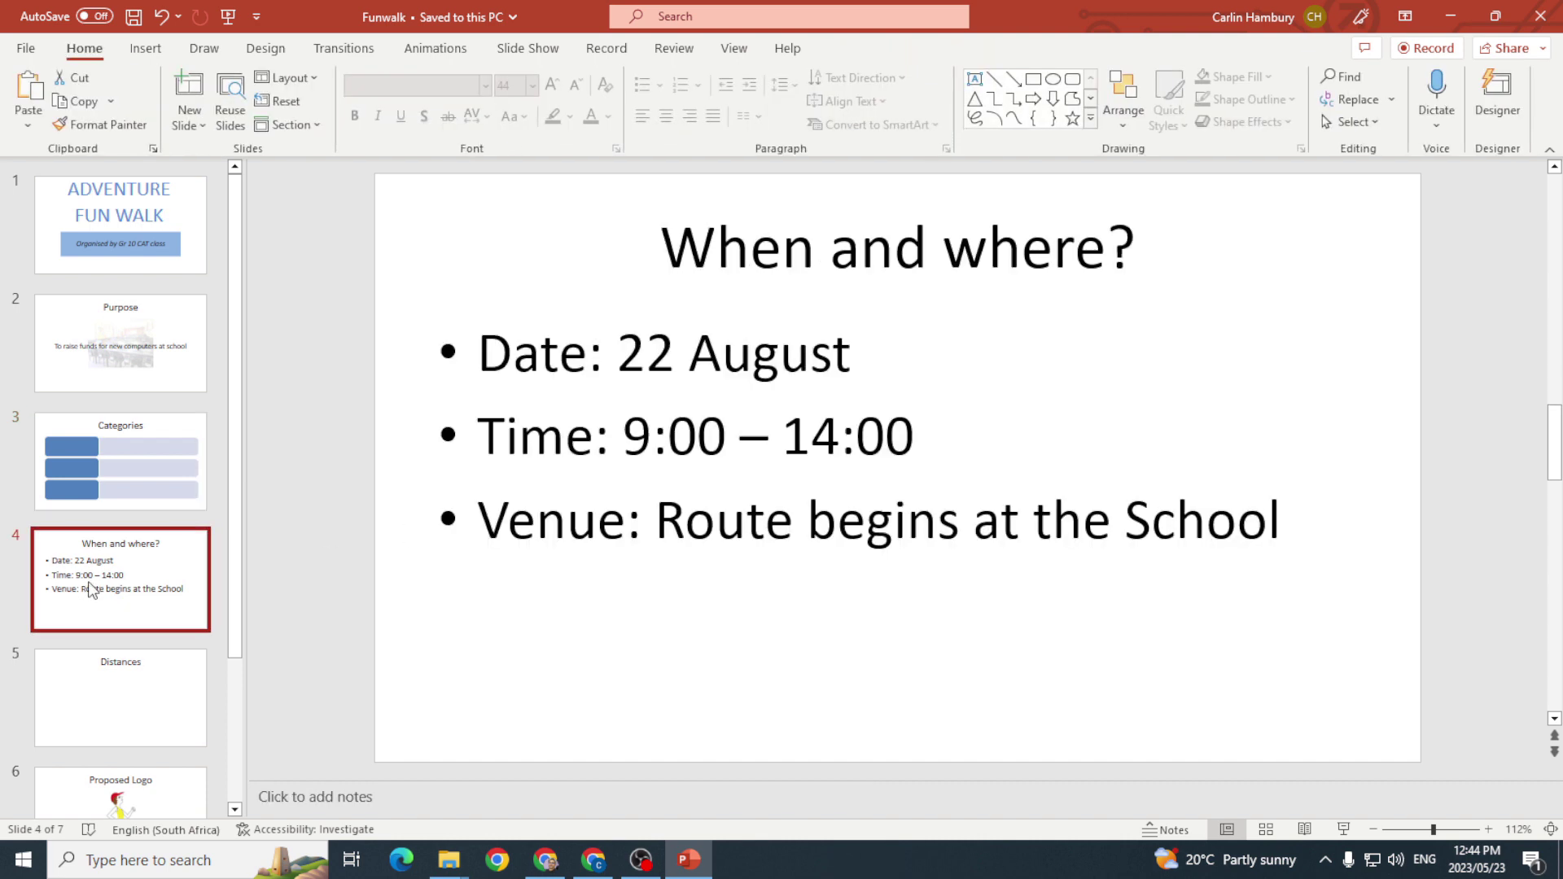
{"action": "left_click_drag", "start_coordinate": [103, 592], "coordinate": [112, 465]}
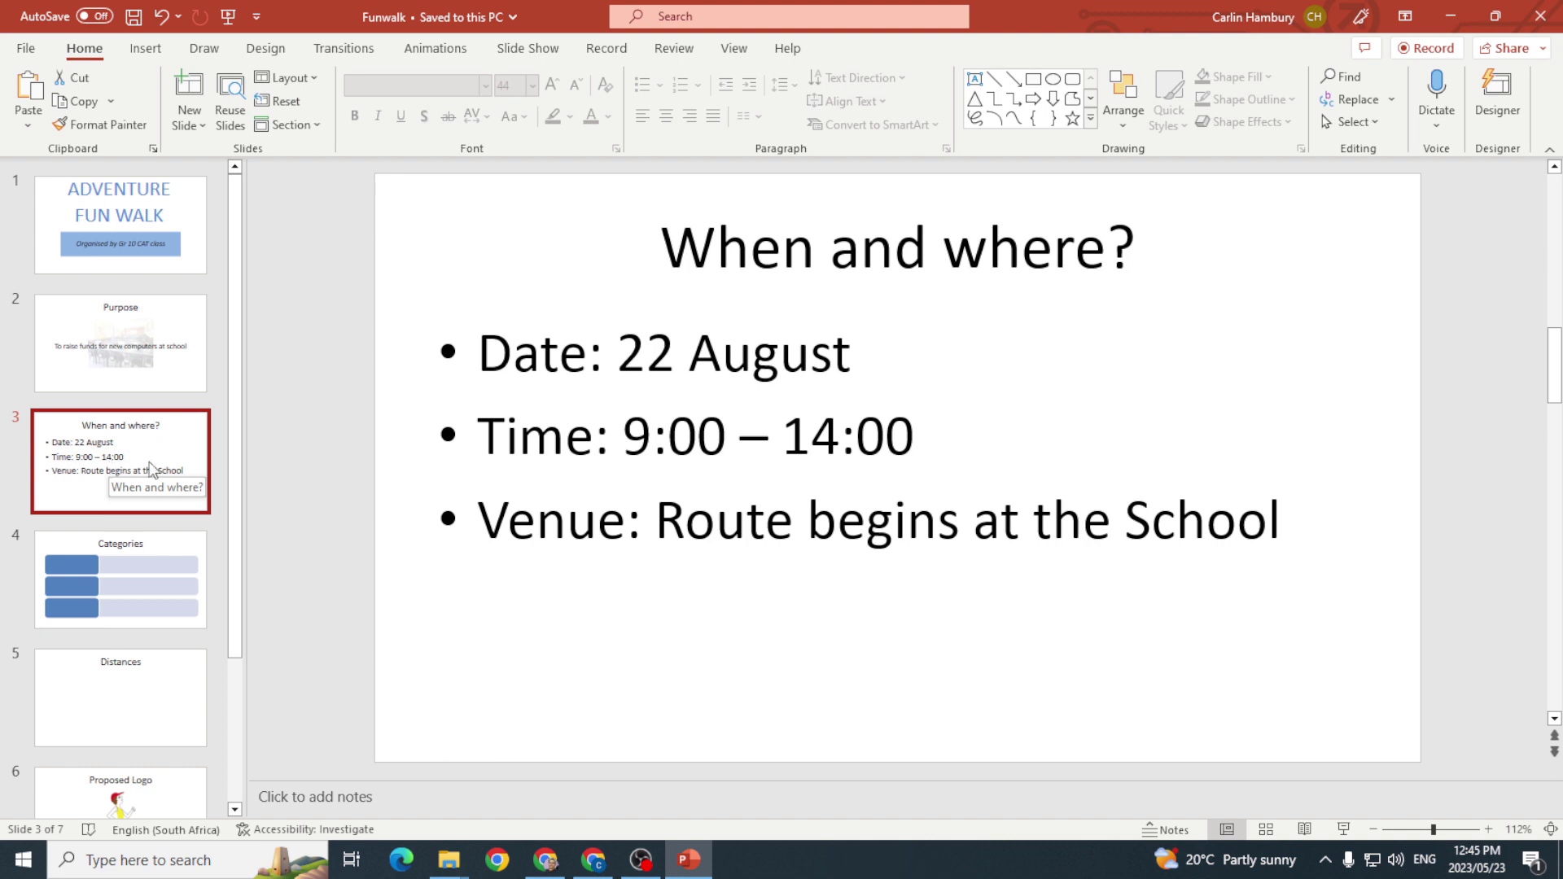
{"action": "left_click", "coordinate": [899, 379]}
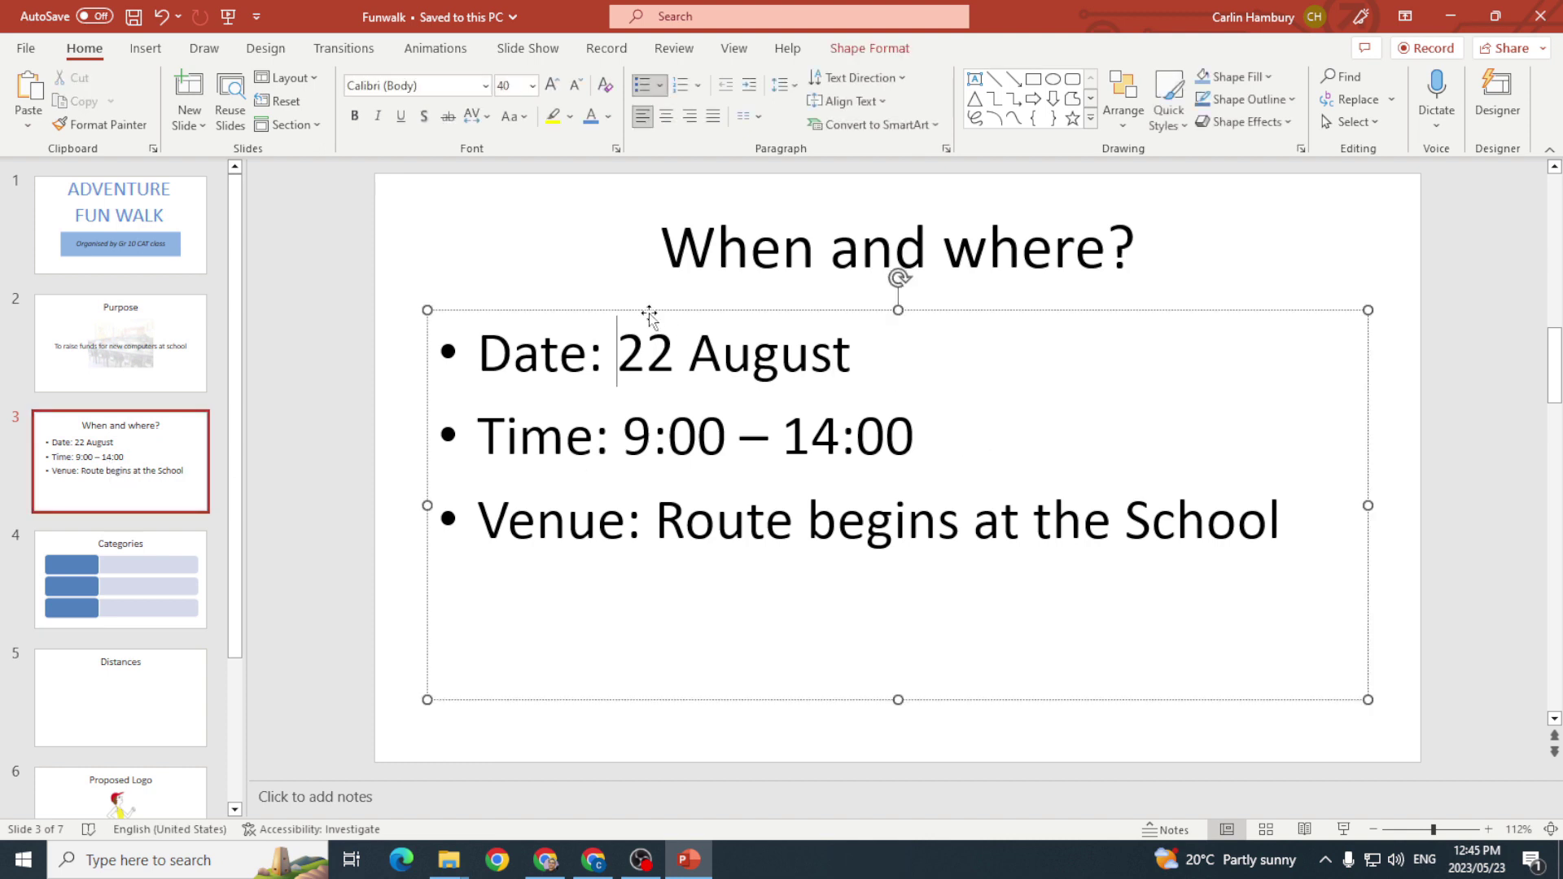
{"action": "left_click", "coordinate": [649, 310]}
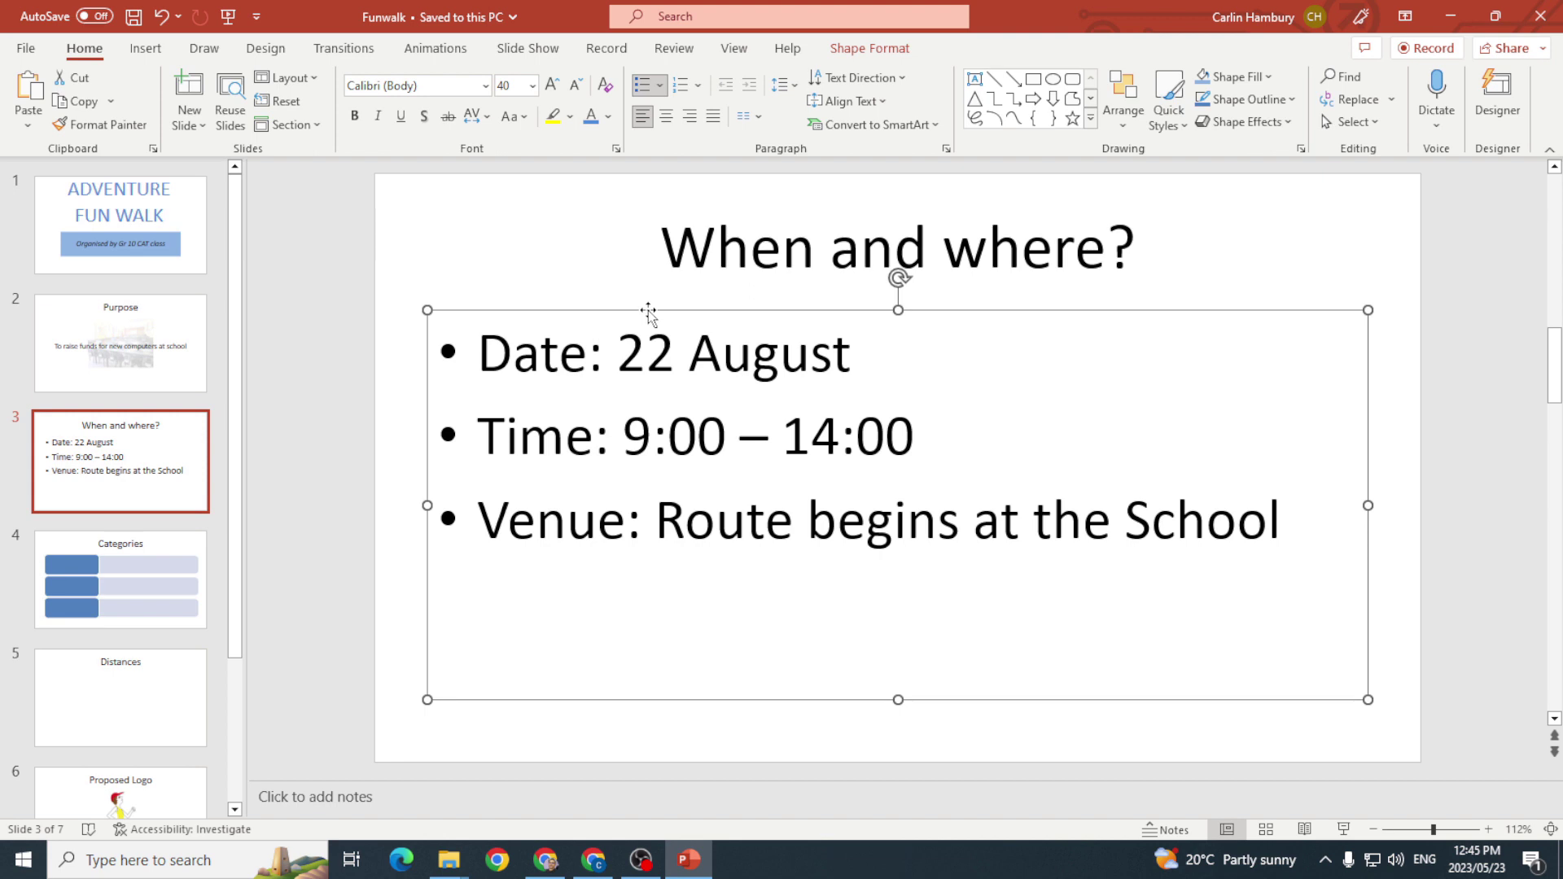
{"action": "left_click", "coordinate": [784, 84]}
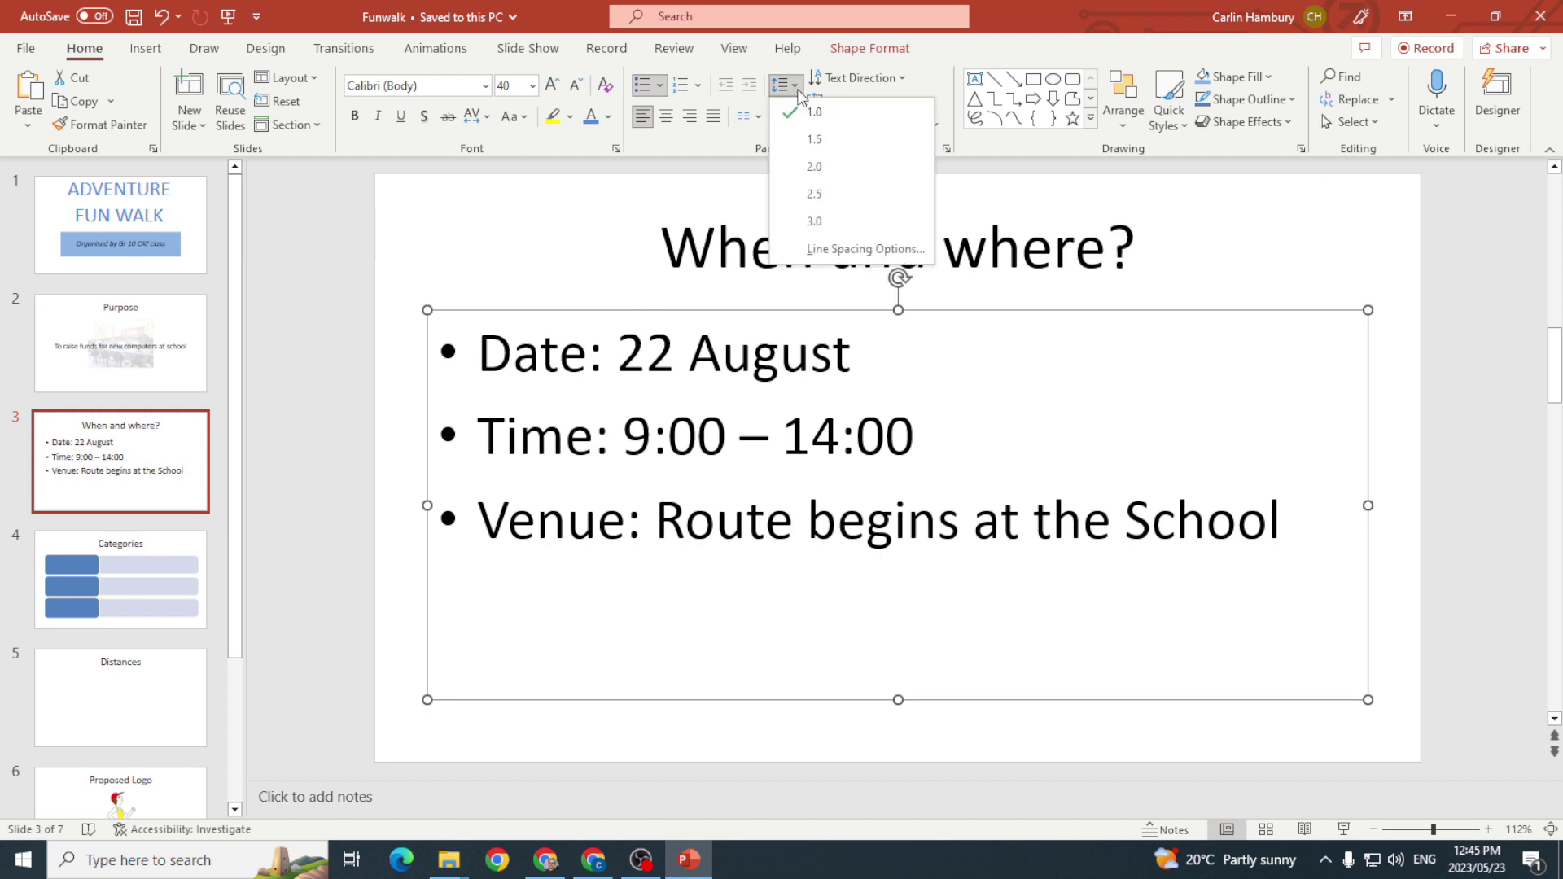
{"action": "left_click", "coordinate": [796, 139]}
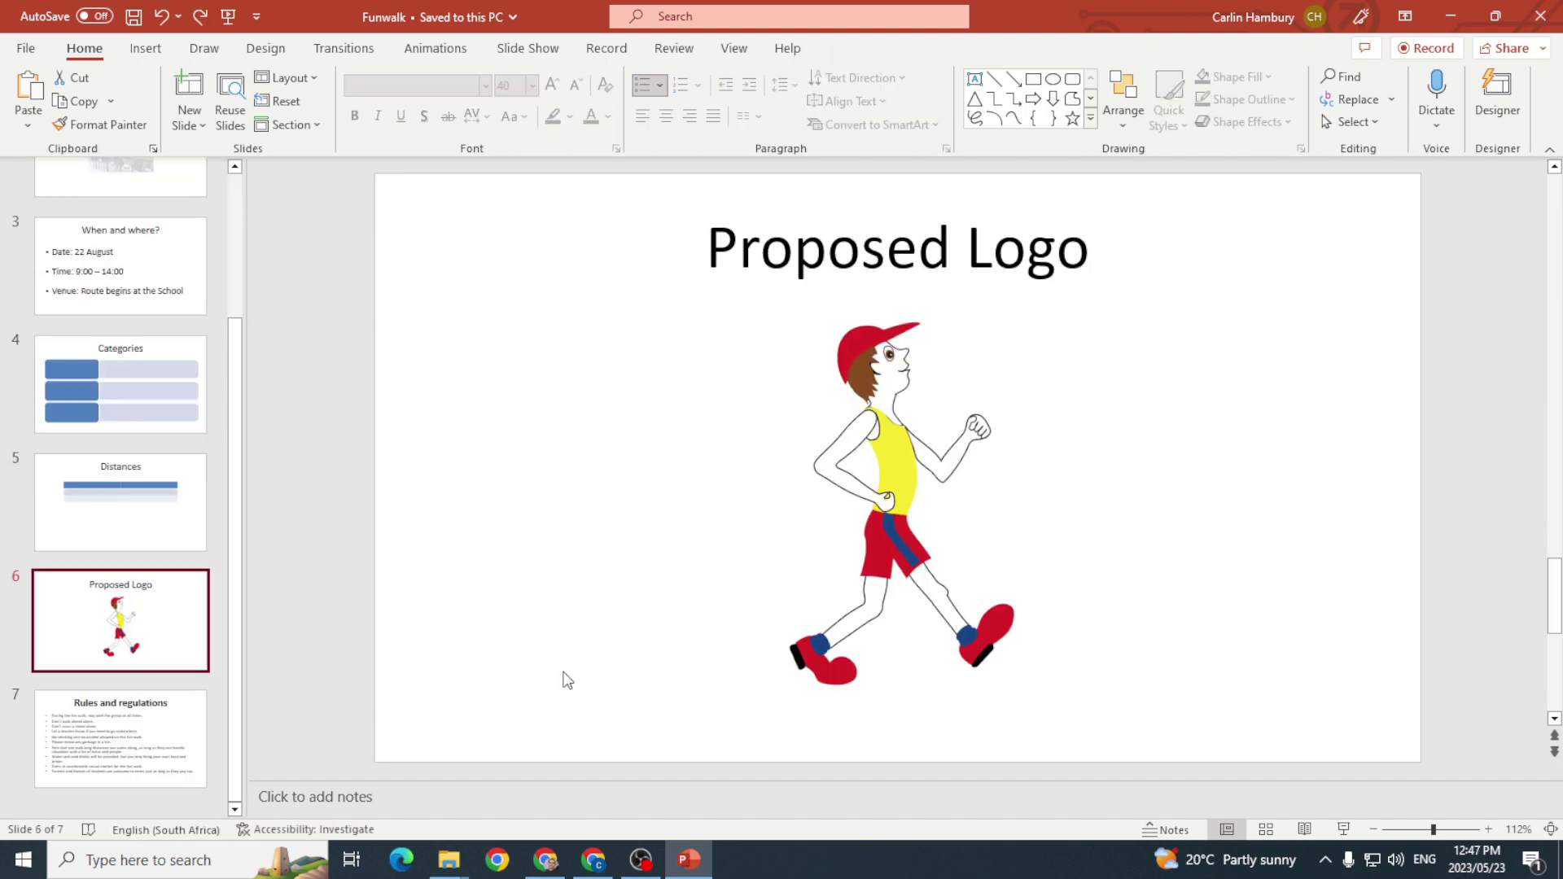
Give the runner logo picture a Fly In entrance animation with the From Left direction.
{"action": "left_click", "coordinate": [895, 489]}
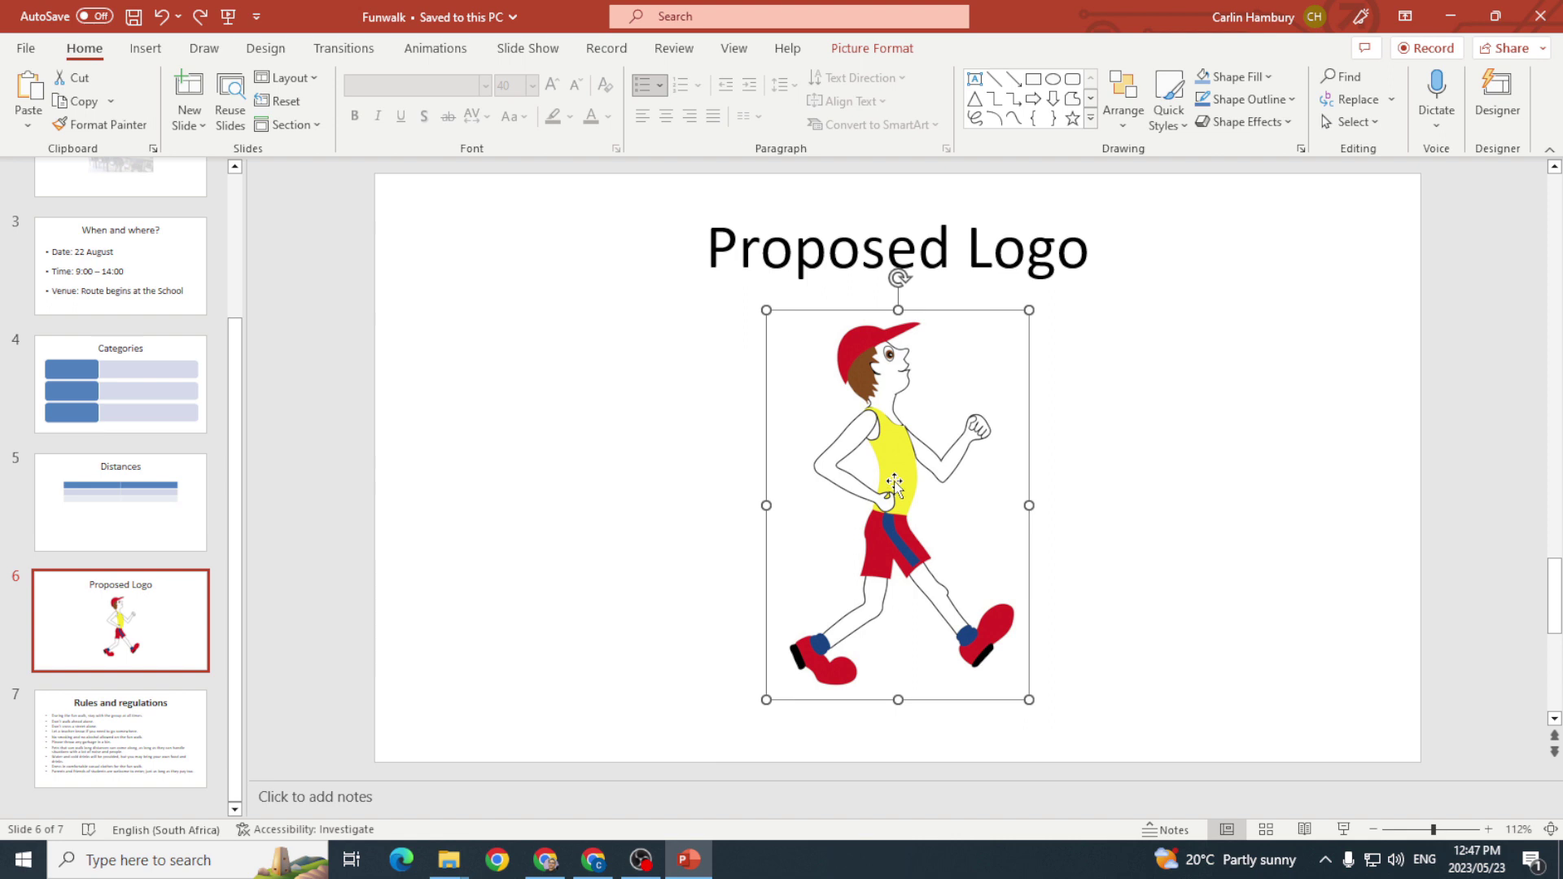
{"action": "left_click", "coordinate": [439, 16]}
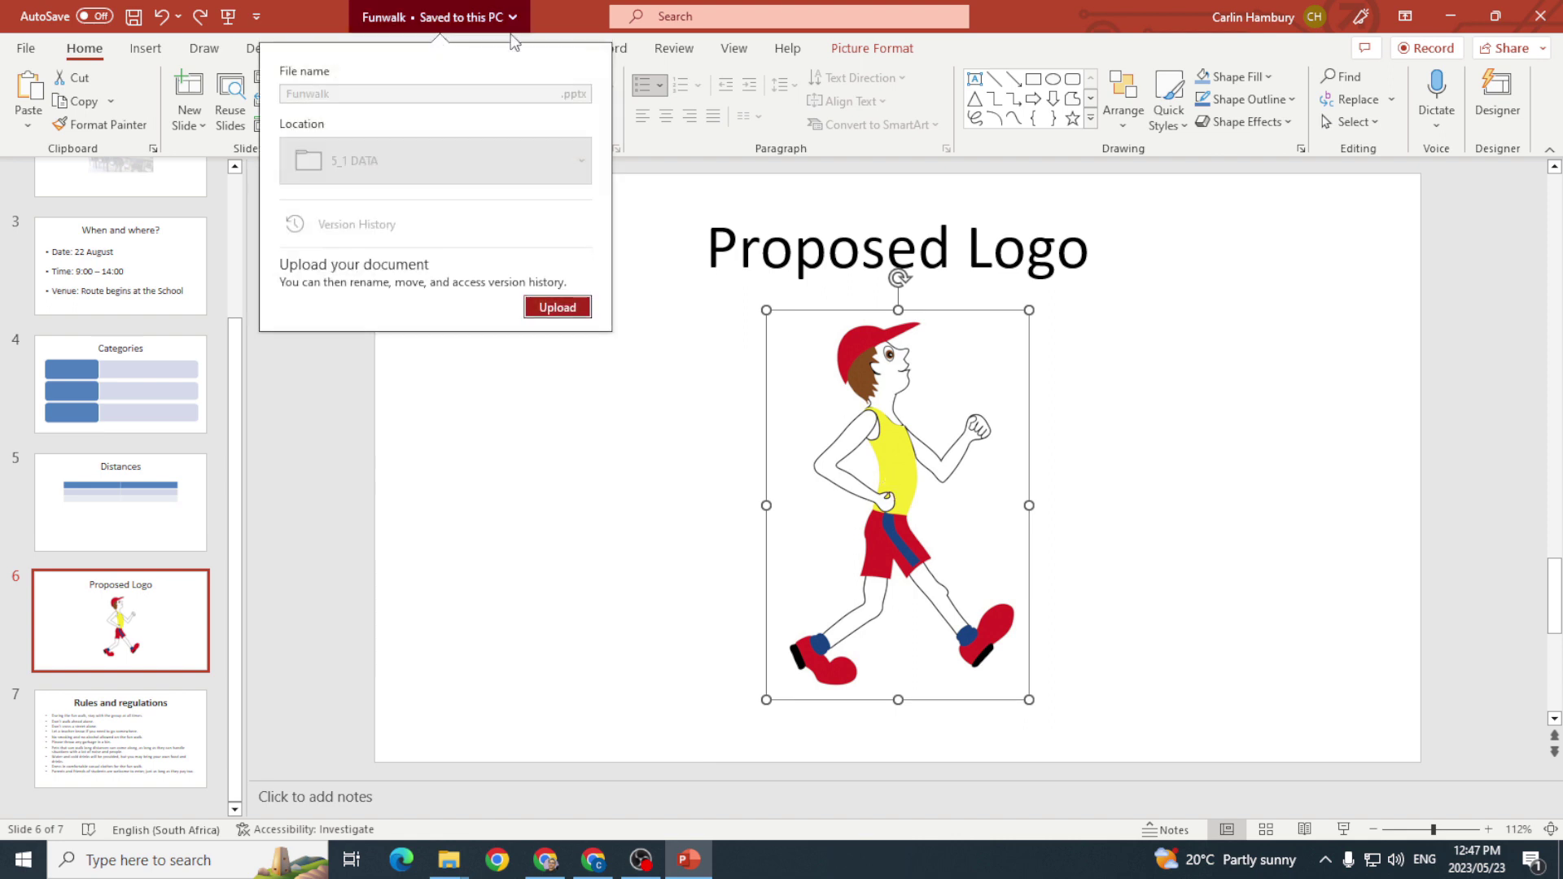
{"action": "left_click", "coordinate": [514, 40]}
{"action": "left_click", "coordinate": [436, 47]}
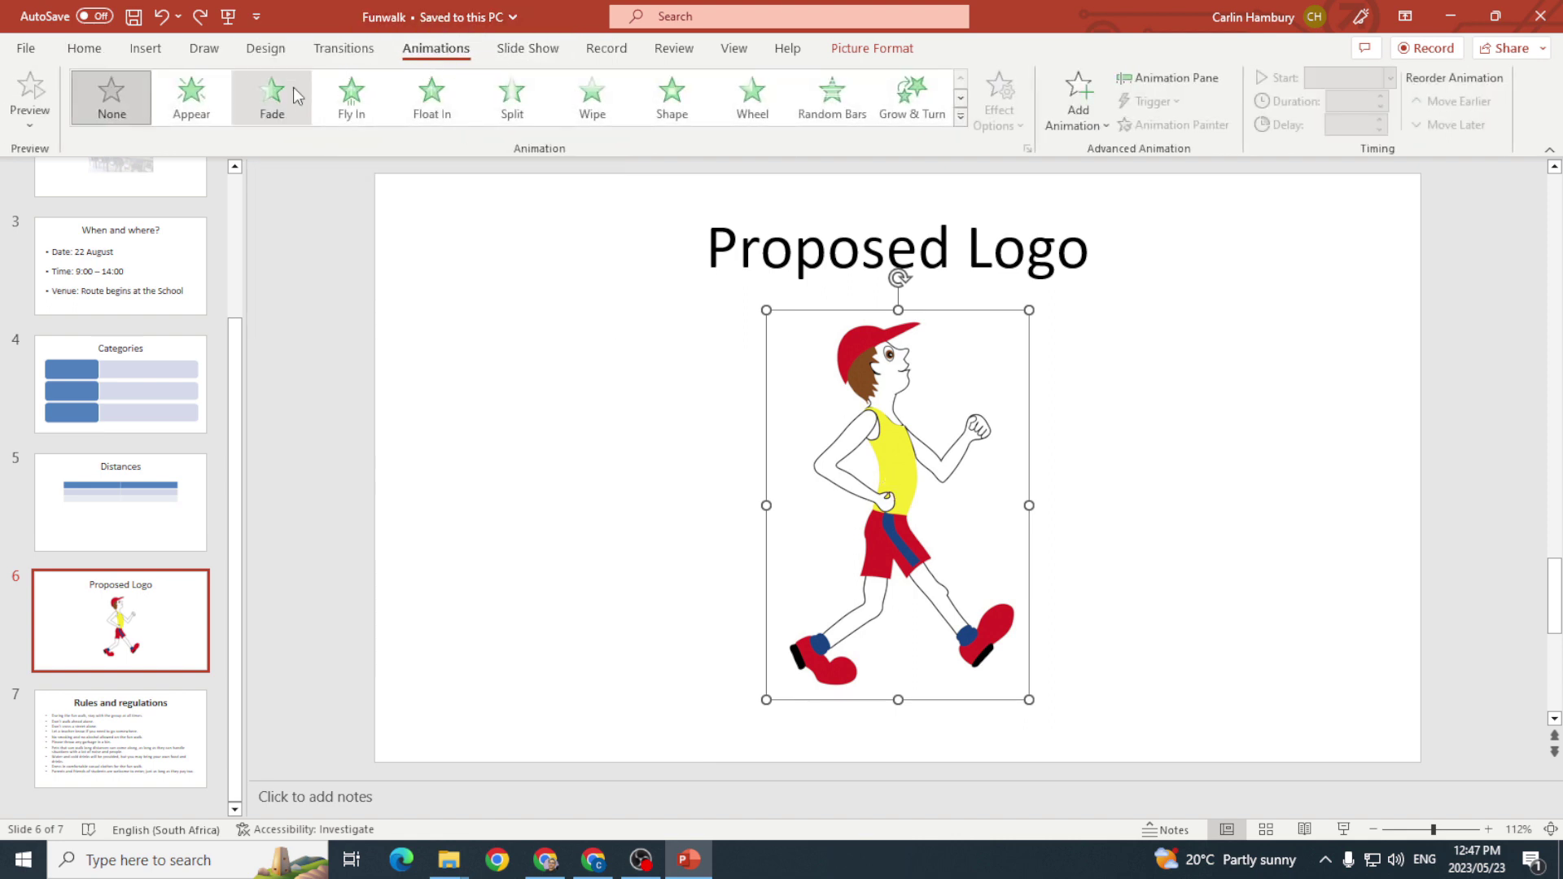
{"action": "left_click", "coordinate": [352, 95]}
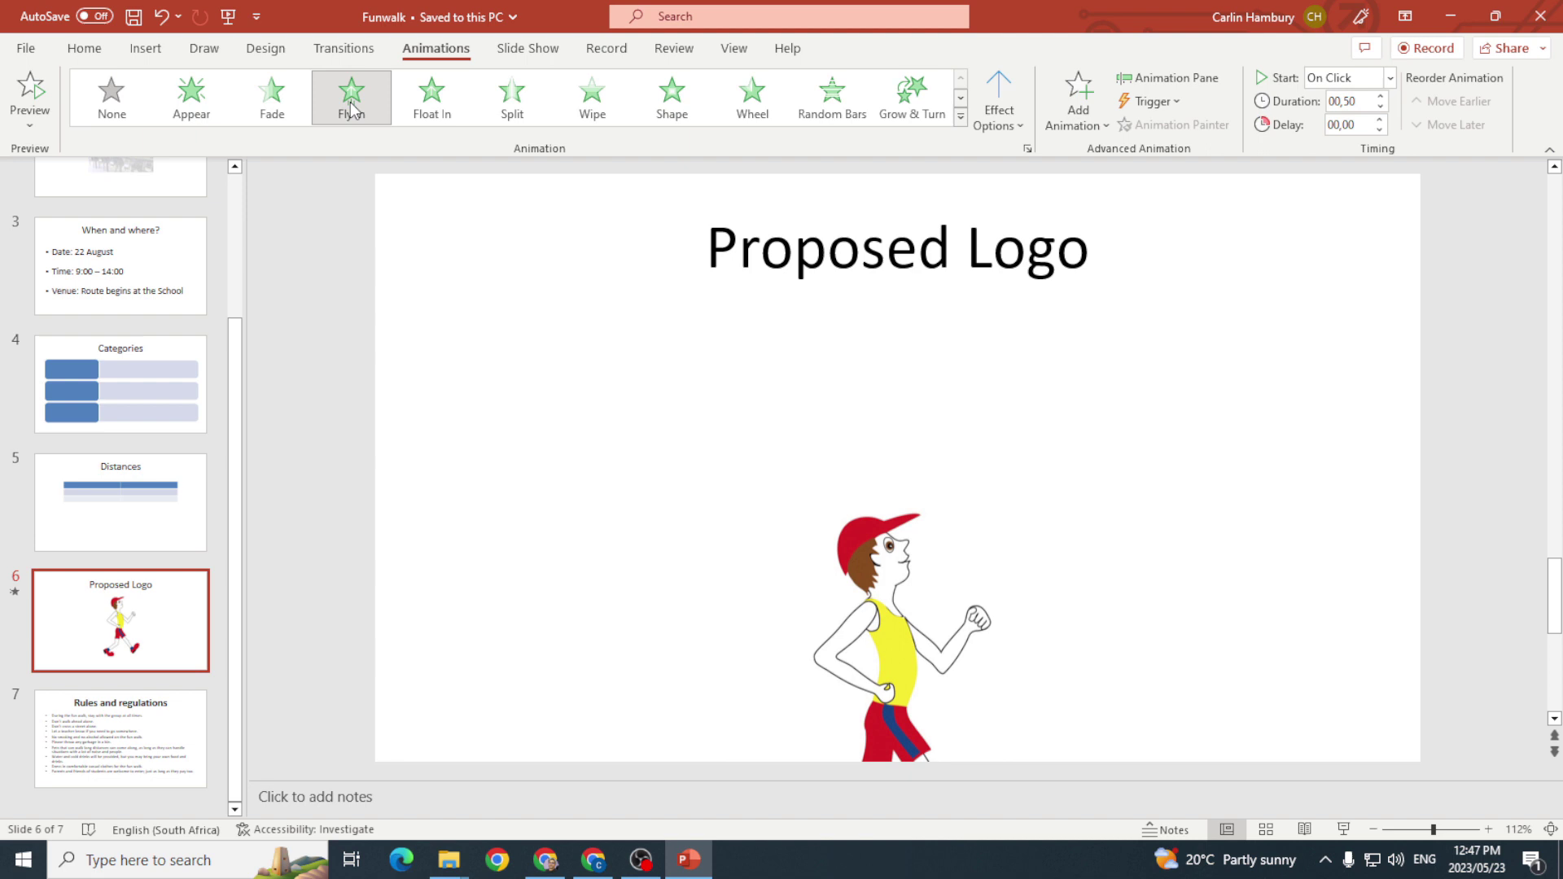
{"action": "left_click", "coordinate": [1016, 126]}
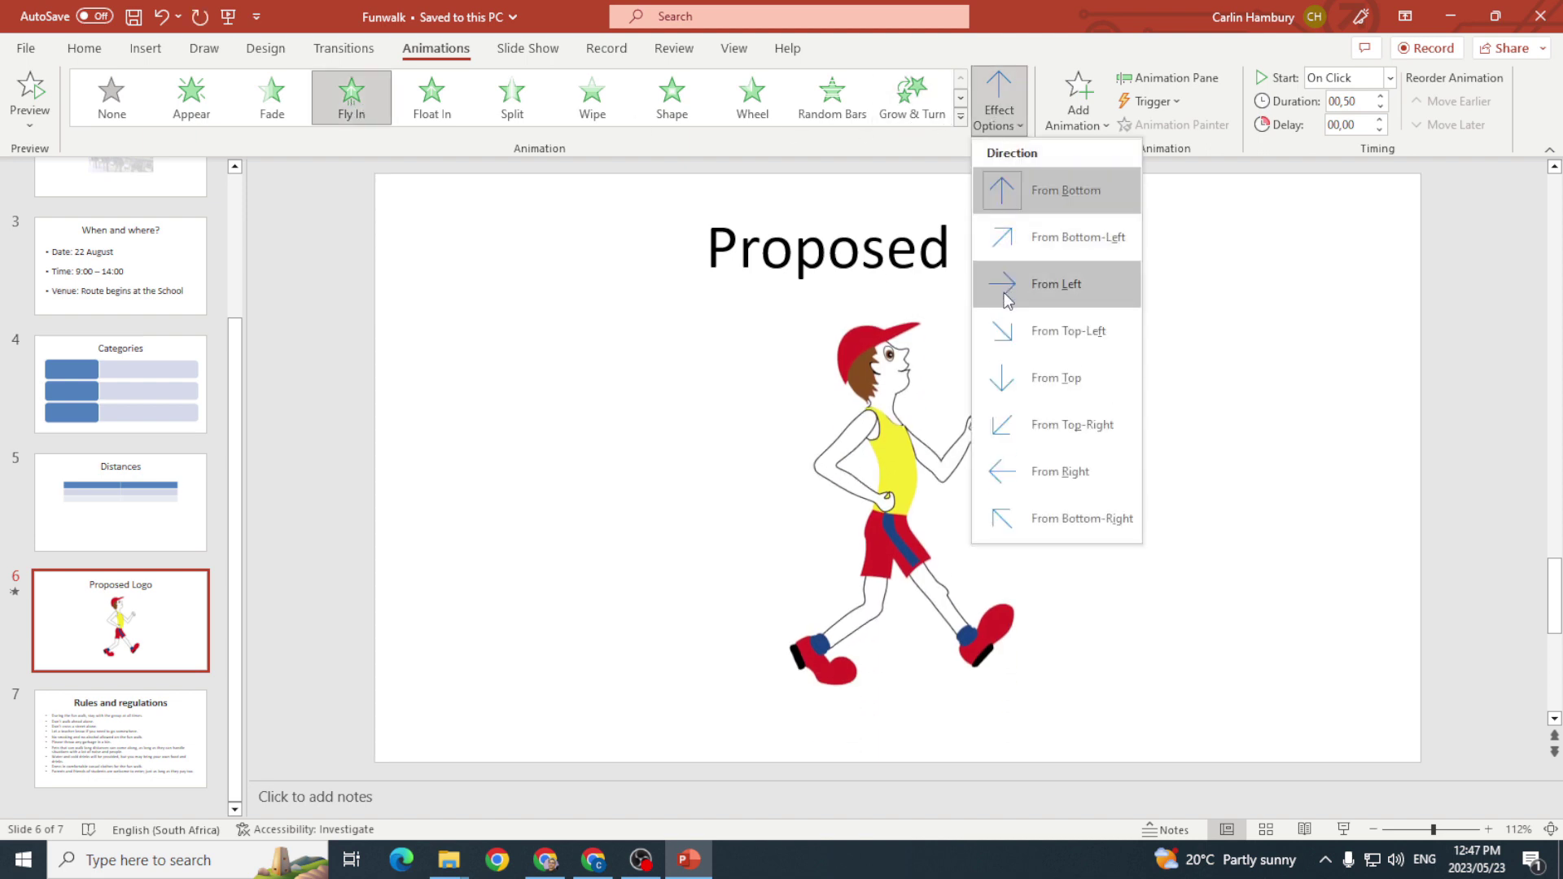
{"action": "left_click", "coordinate": [1055, 284]}
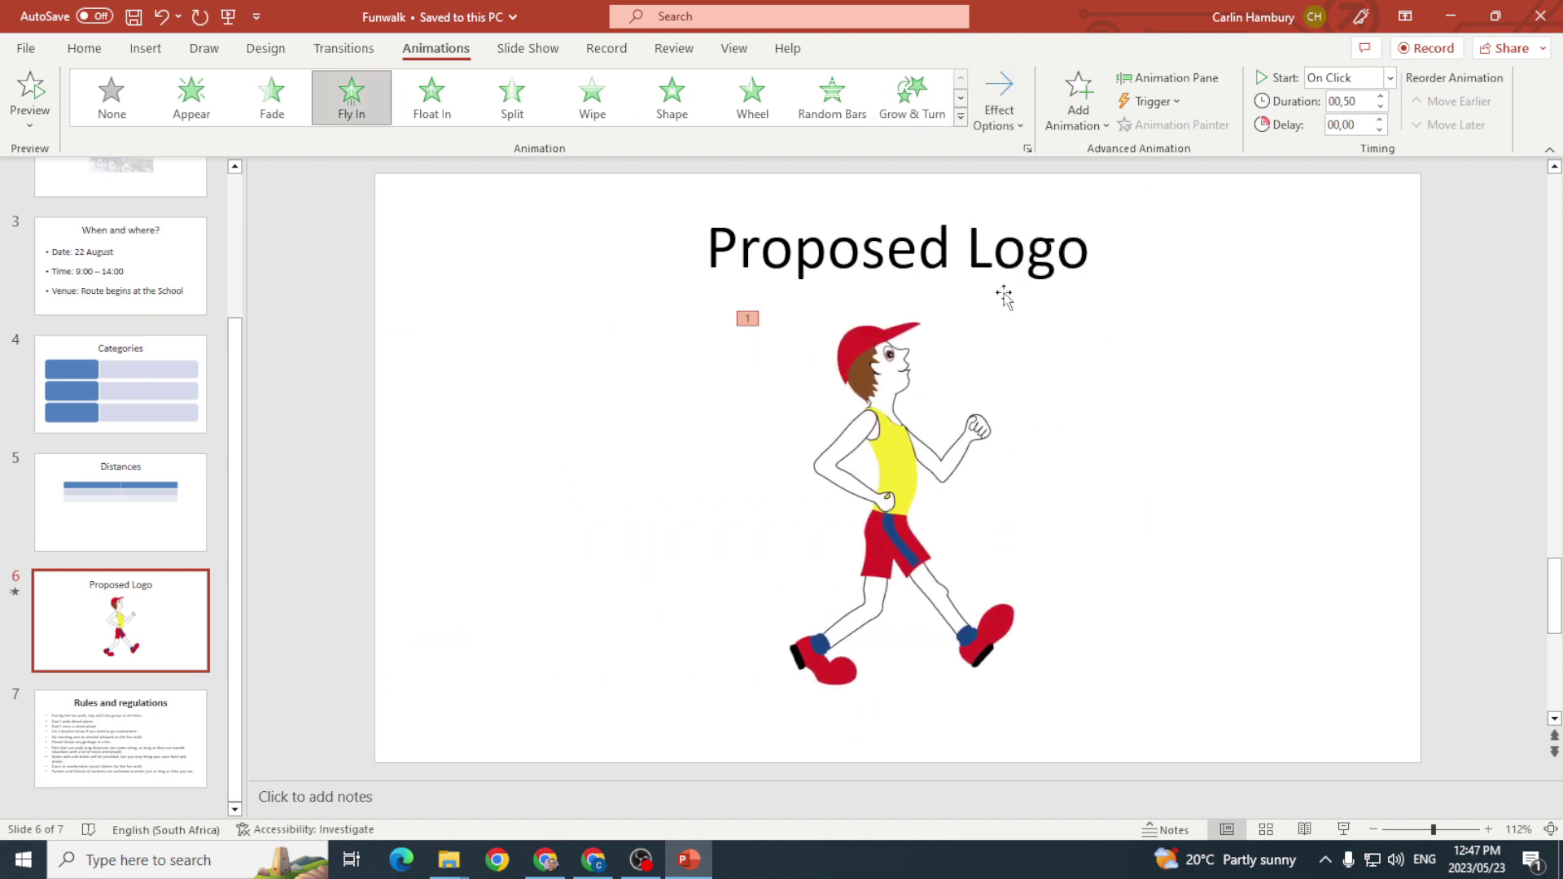